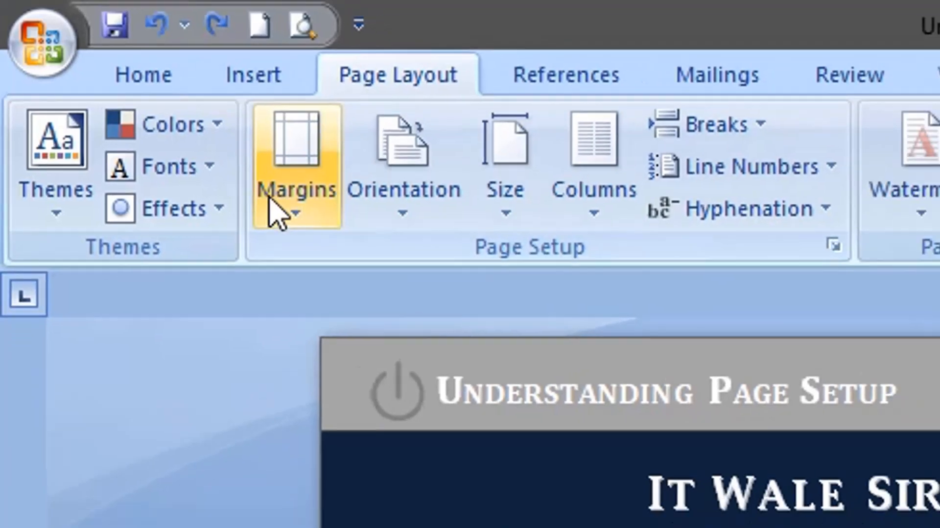
Step: Create a new blank document
left_click(310, 230)
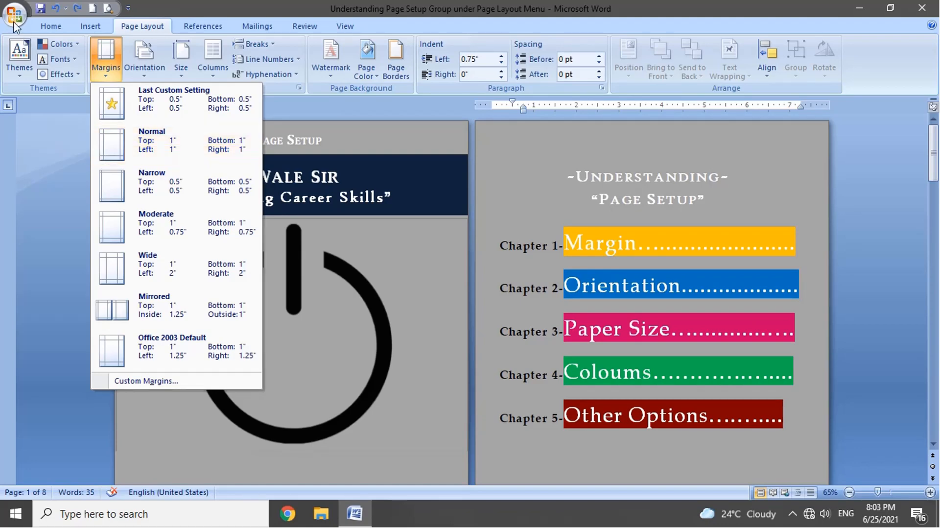
left_click(15, 15)
left_click(15, 14)
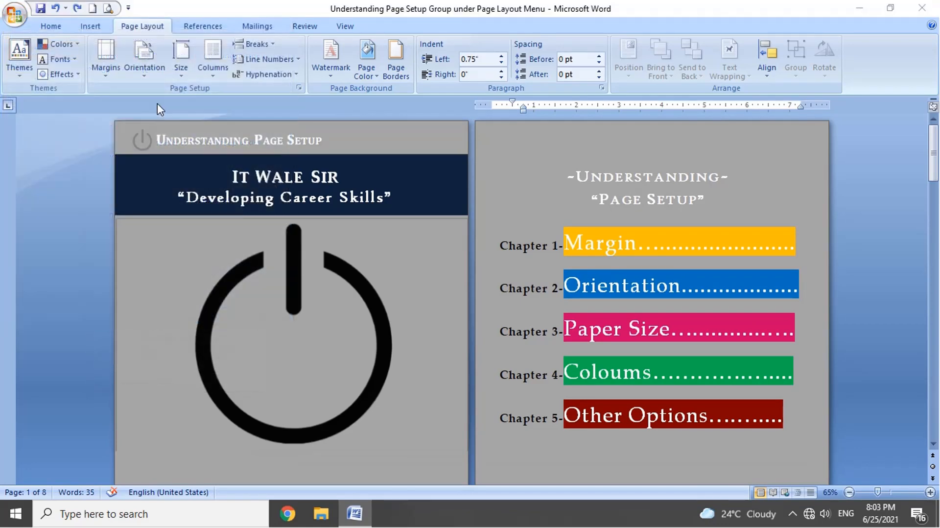
double_click(251, 129)
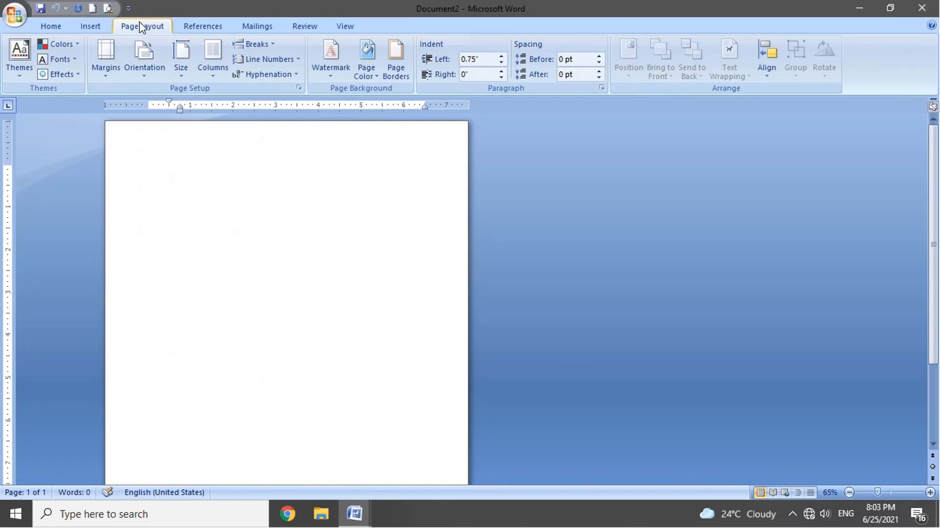
Step: Review the margin presets and the custom margin settings in Page Setup
left_click(107, 66)
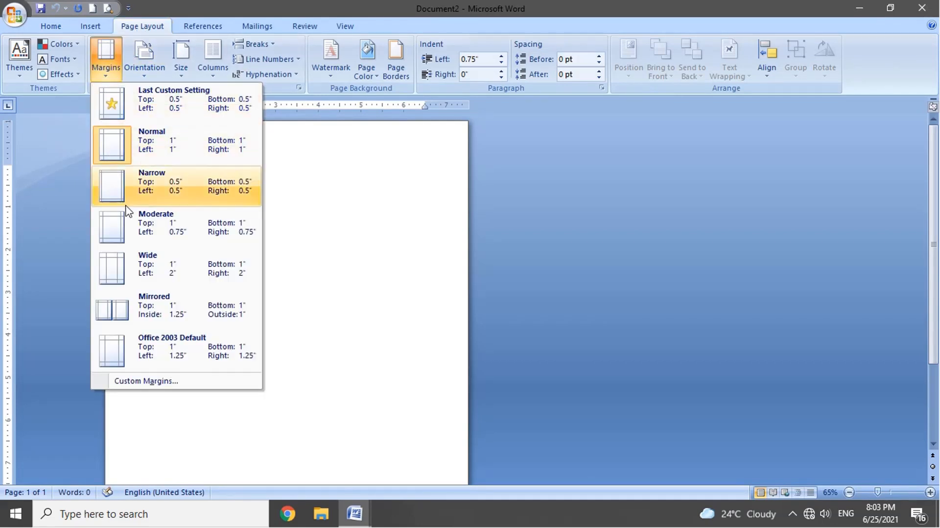
left_click(151, 382)
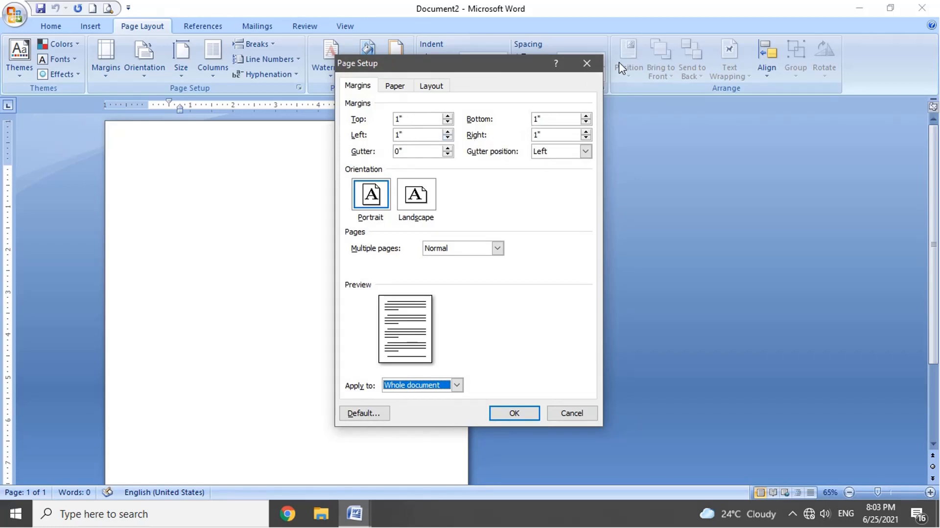
left_click(587, 63)
Step: Enter custom top, bottom, left and right margins of 0.5" in Page Setup
left_click(106, 58)
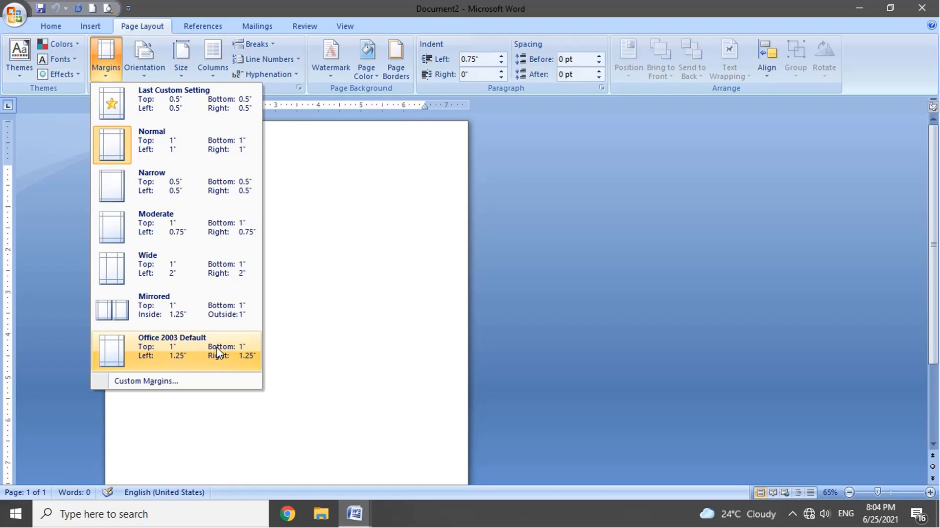
left_click(215, 382)
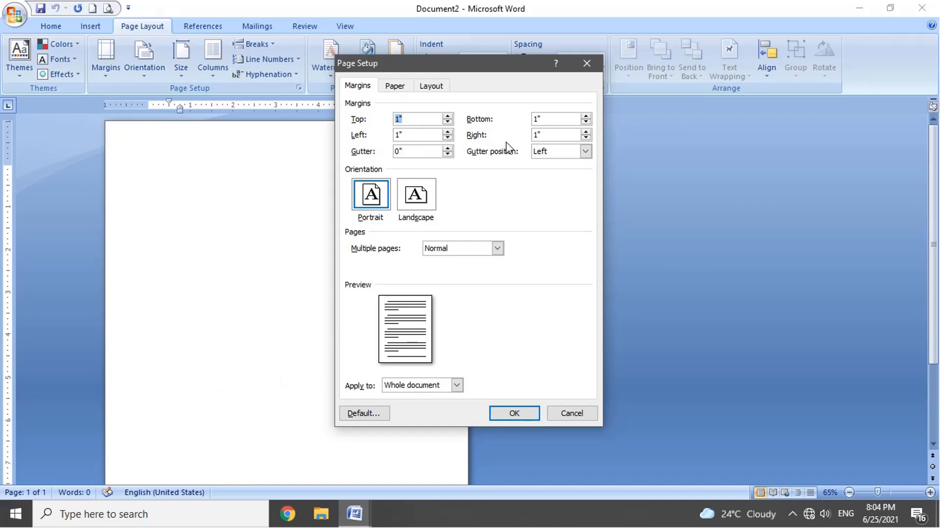
left_click(447, 122)
left_click(447, 122)
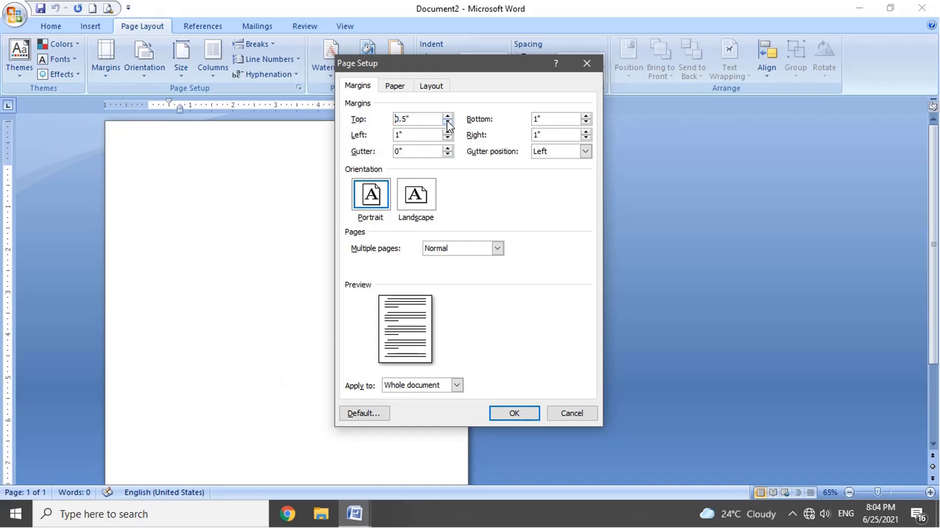
left_click(587, 123)
left_click(586, 123)
left_click(586, 123)
left_click(448, 138)
left_click(448, 139)
left_click(448, 138)
left_click(447, 138)
left_click(448, 138)
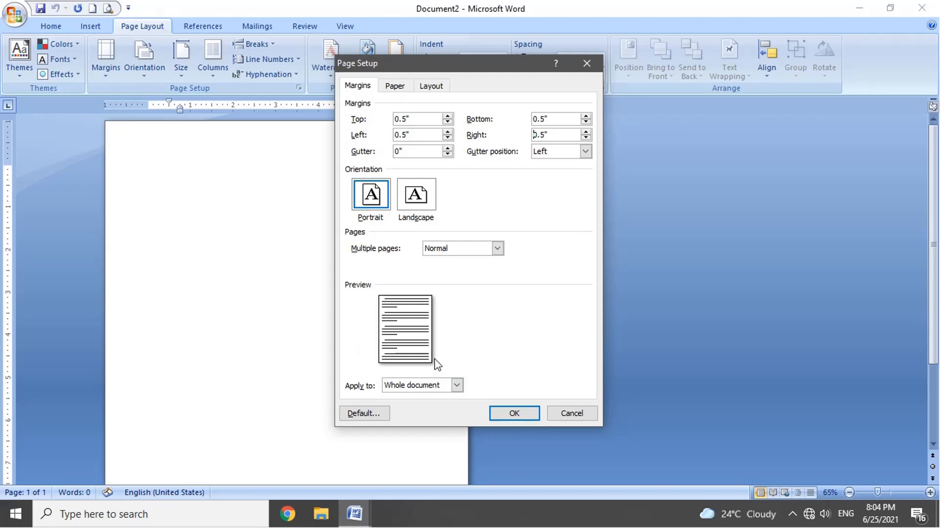
Step: Increase the gutter to 1.9" in the custom margin settings
left_click(447, 148)
left_click(448, 148)
left_click(448, 148)
left_click(447, 148)
left_click(447, 148)
left_click(447, 148)
left_click(448, 148)
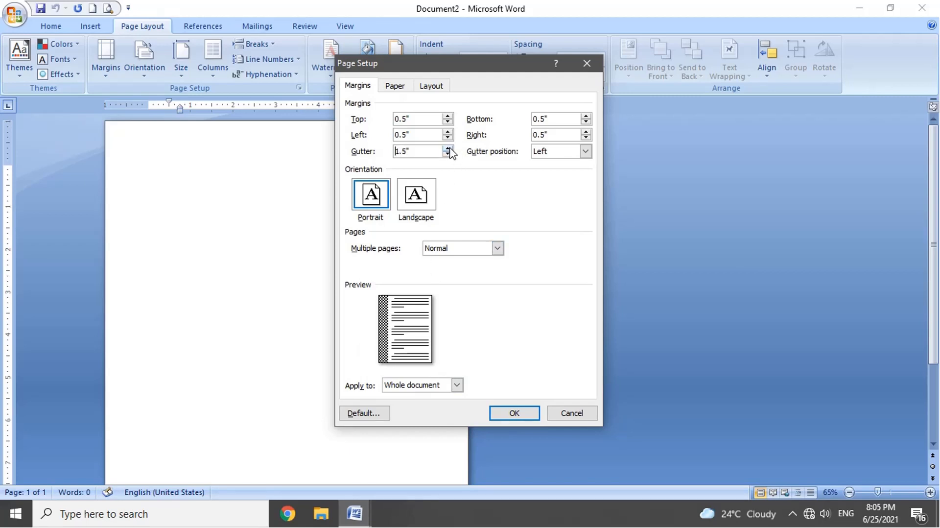
left_click(448, 149)
left_click(447, 149)
left_click(448, 149)
left_click(448, 148)
Step: Choose the Top gutter position and Landscape orientation, and dismiss Page Setup without applying the settings
left_click(541, 151)
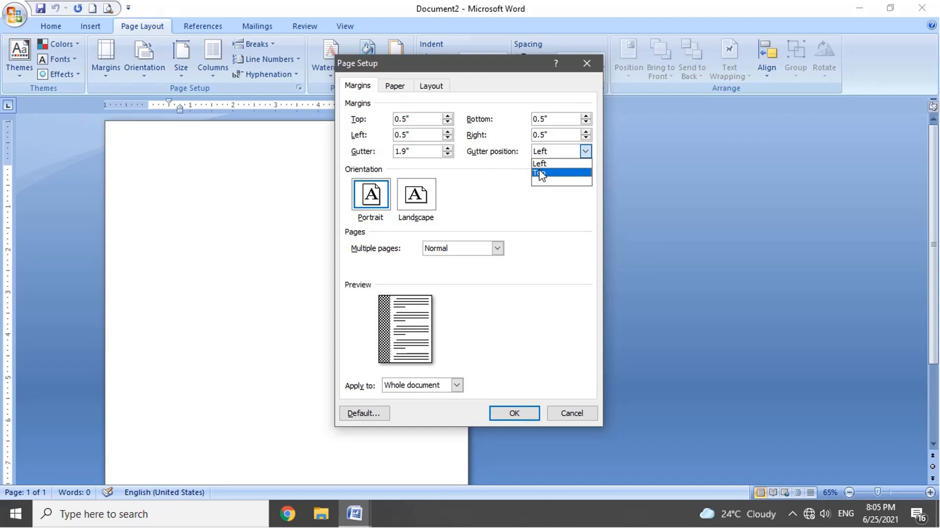
left_click(542, 173)
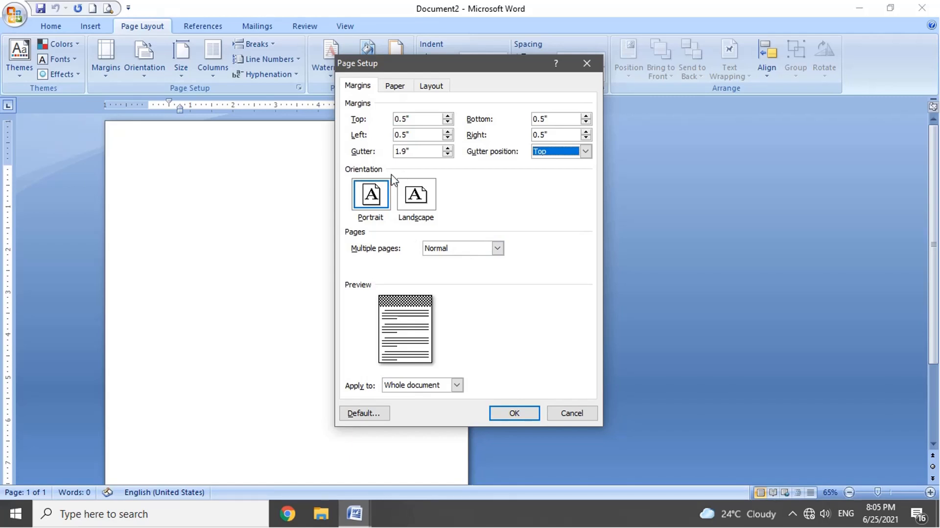
left_click(421, 205)
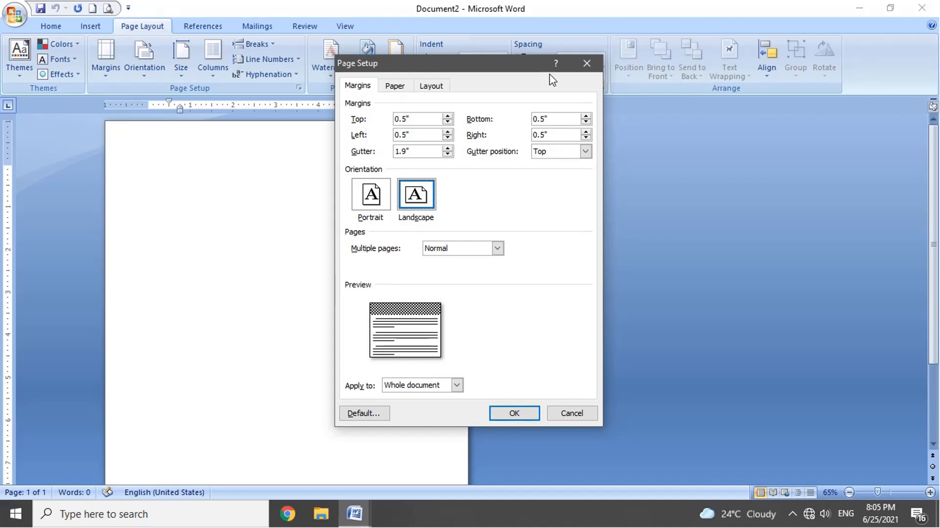
left_click(586, 64)
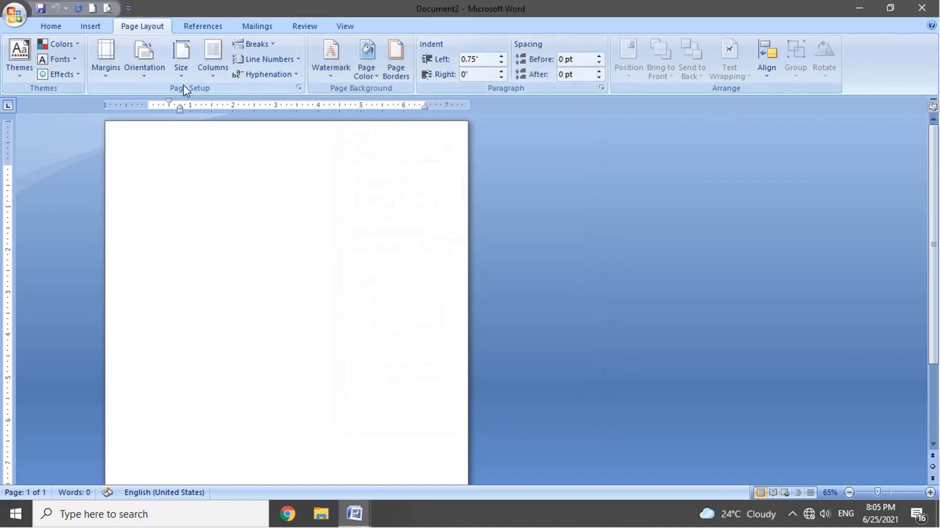
Step: Switch the blank page's orientation to Landscape and back to Portrait
left_click(140, 76)
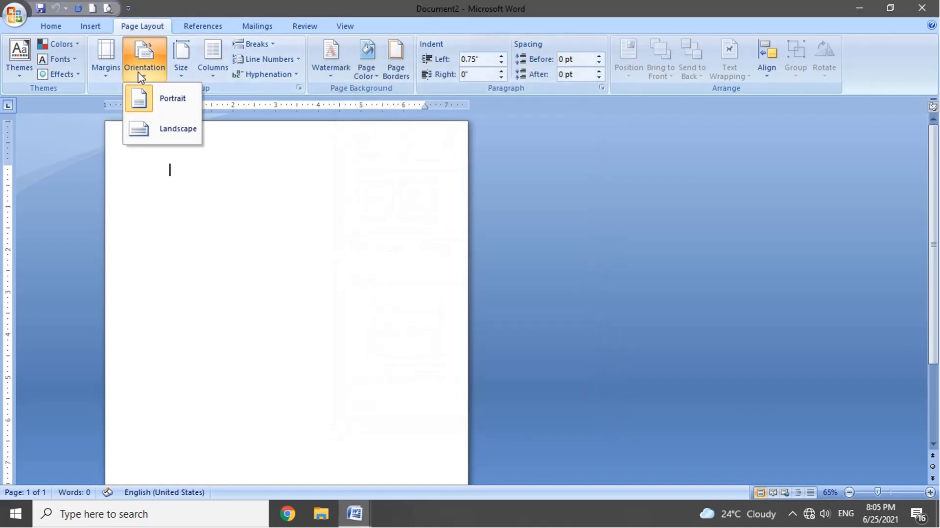
left_click(141, 131)
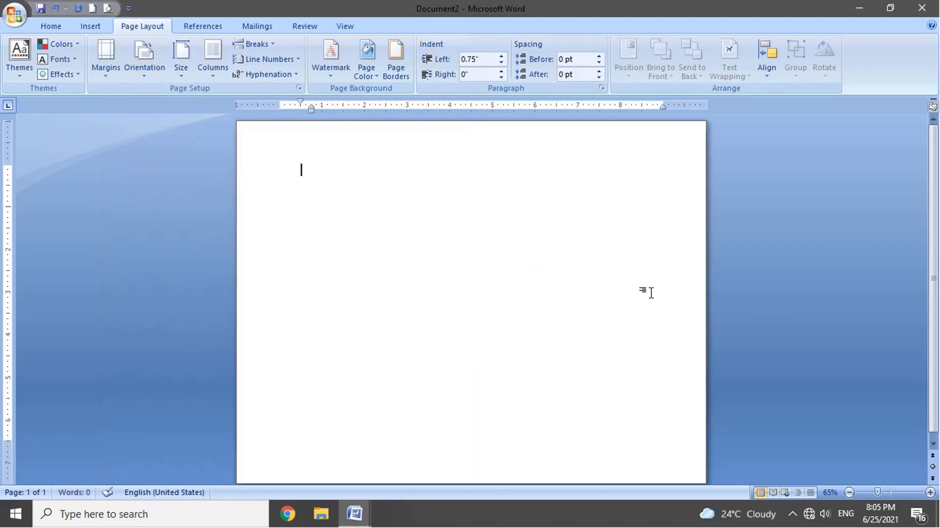
scroll(651, 293, "down", 2)
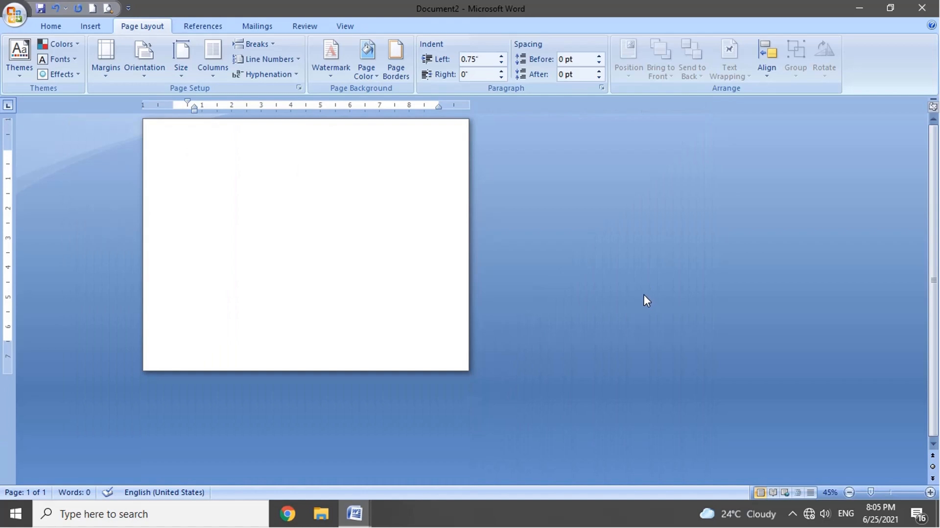
left_click(149, 74)
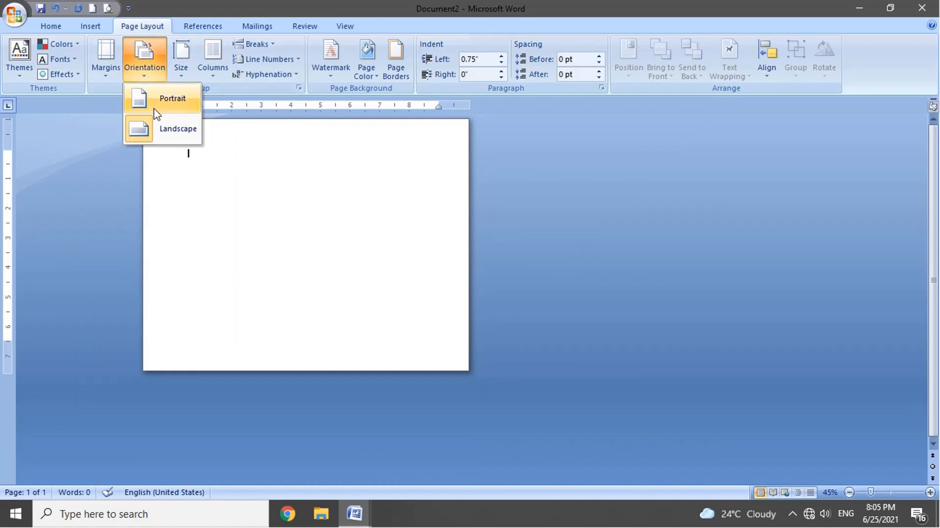
left_click(155, 112)
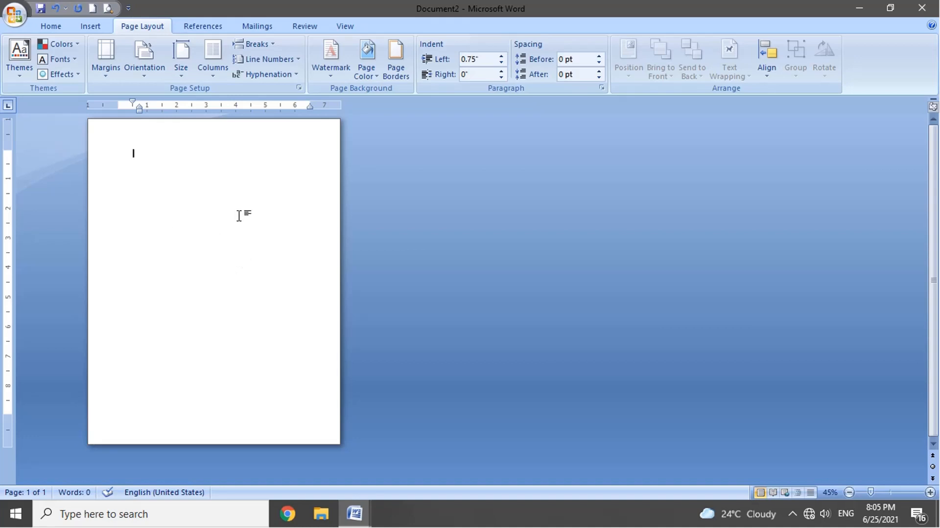
left_click(145, 68)
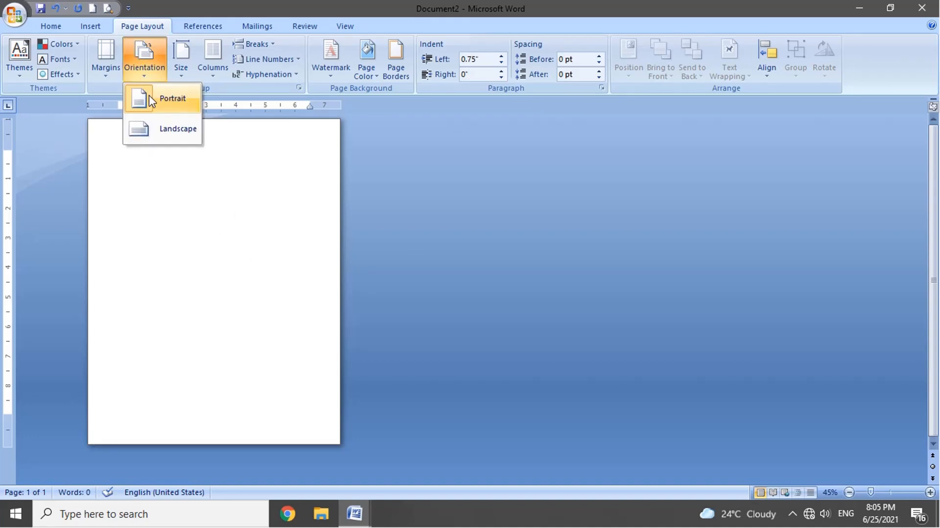
Step: Browse the paper size presets and select A4 as the paper size in Page Setup
left_click(181, 69)
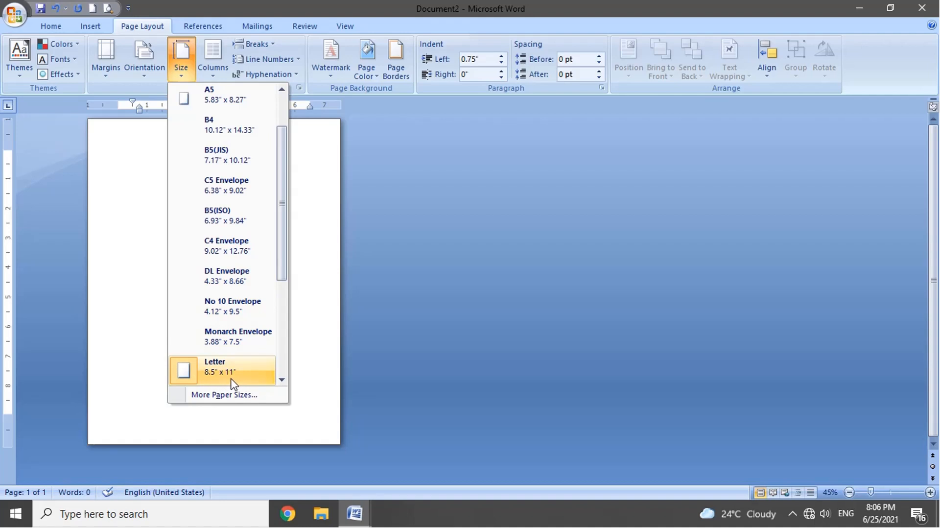
scroll(234, 276, "up", 2)
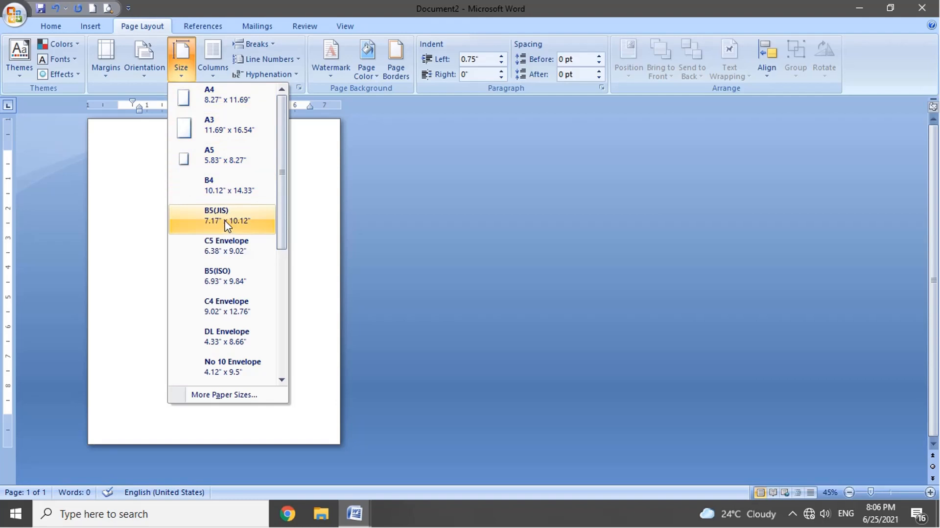
left_click(105, 56)
left_click(161, 384)
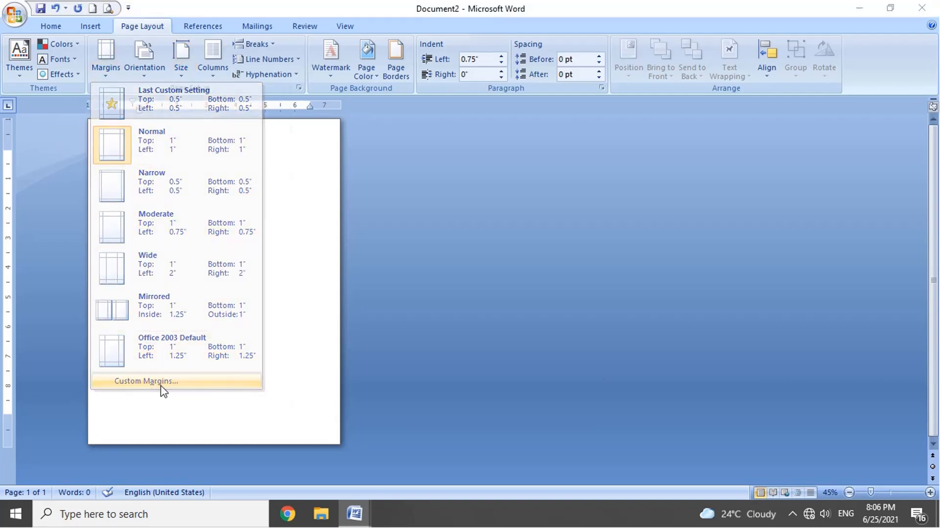
left_click(399, 87)
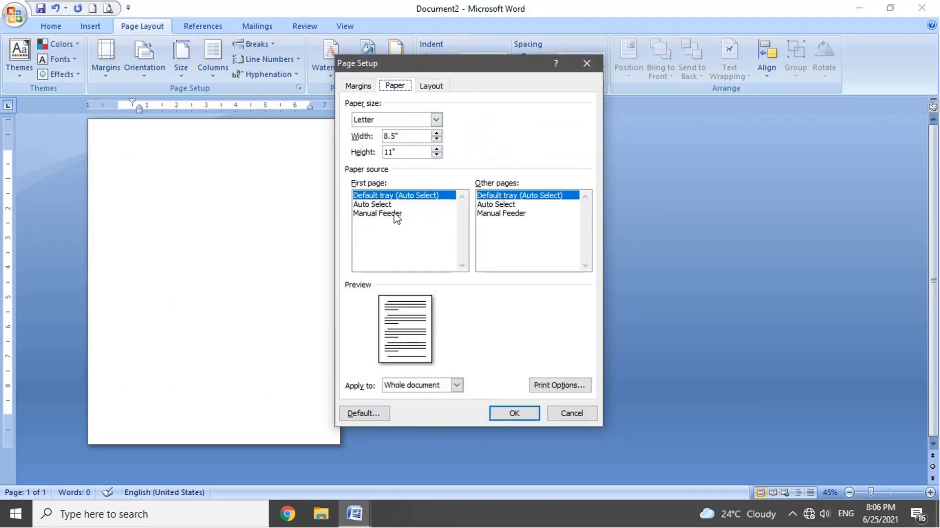
left_click(437, 121)
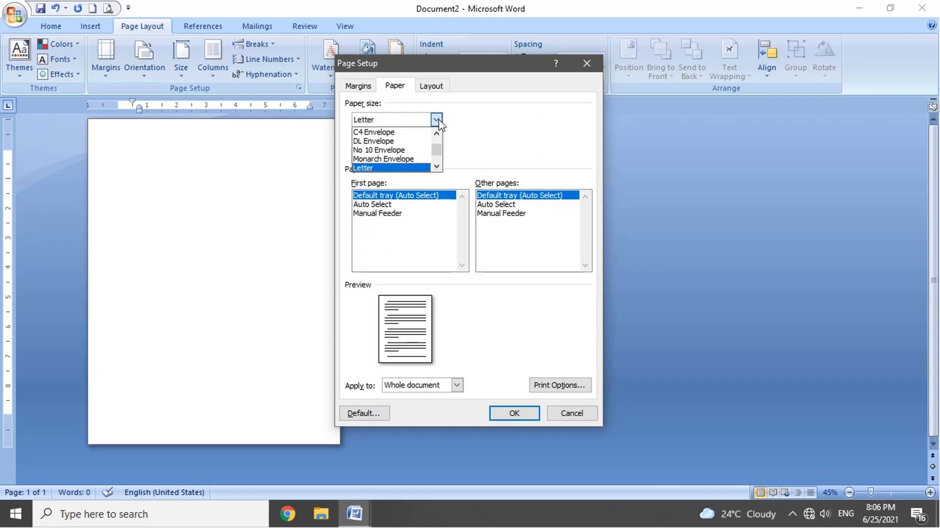
scroll(433, 161, "up", 3)
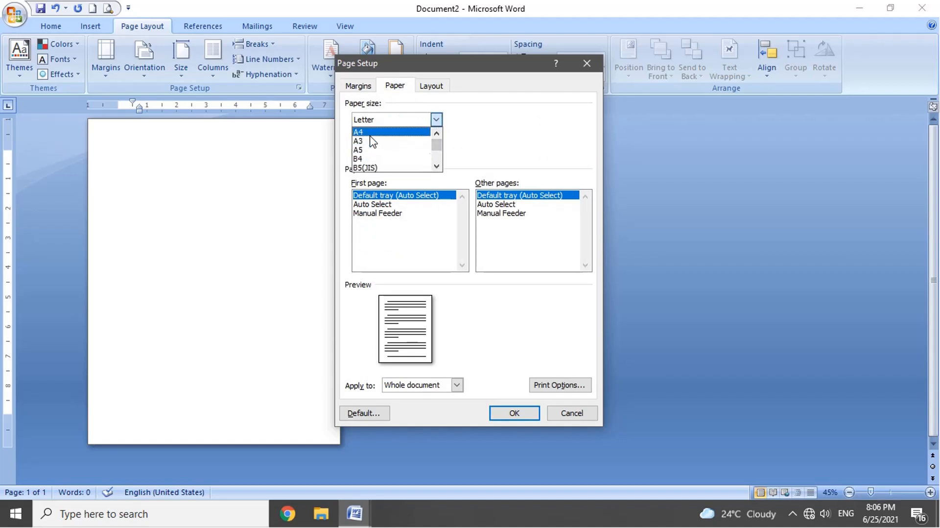
left_click(371, 137)
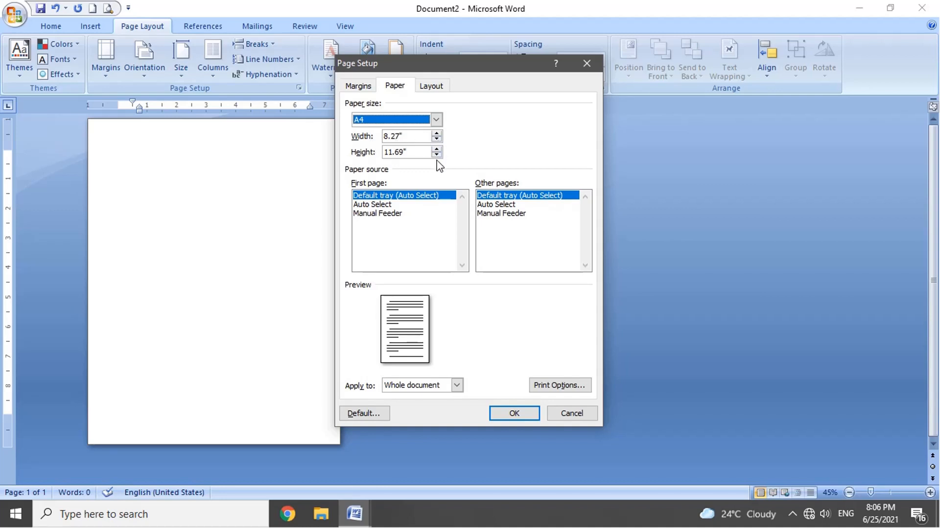
Step: Generate three paragraphs of sample text and lay out the first paragraph in two columns
key("Return")
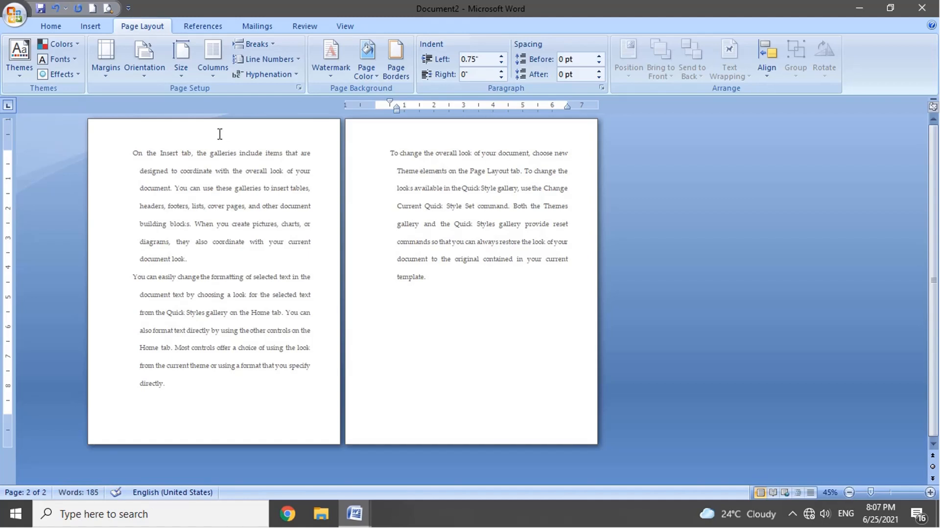
triple_click(158, 213)
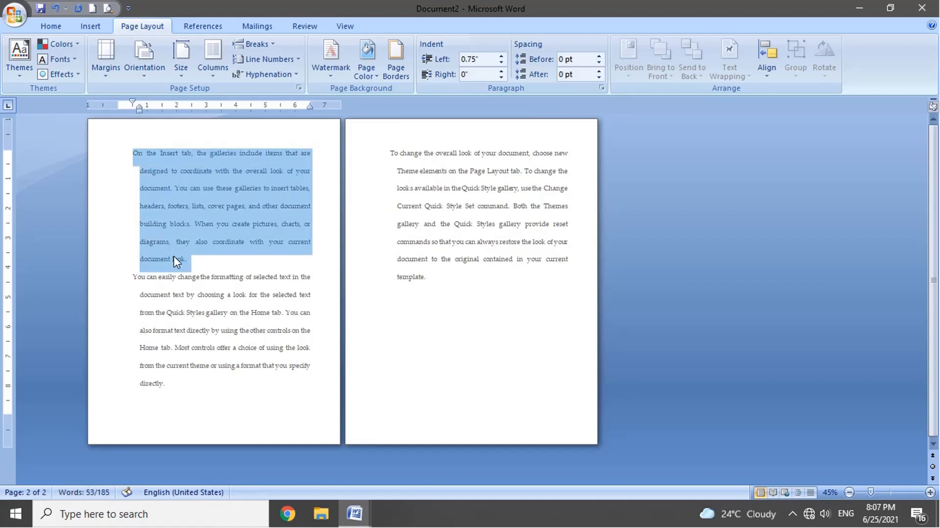
left_click(216, 79)
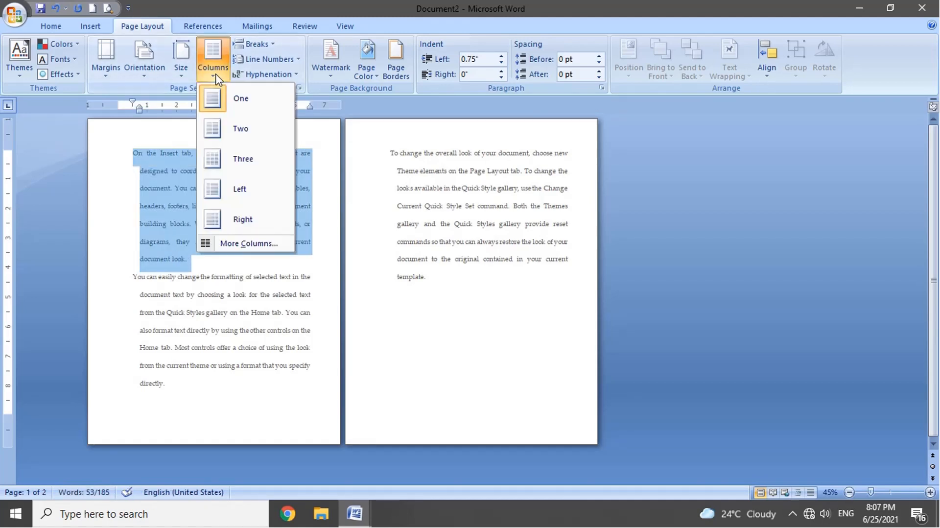
left_click(226, 128)
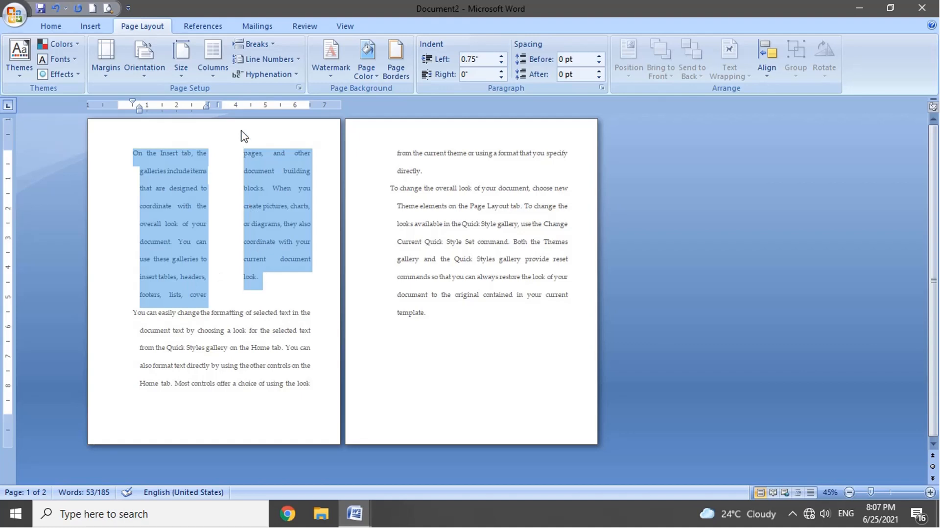
Step: Change the selected first paragraph to three columns and from there to the Left column layout
left_click(212, 58)
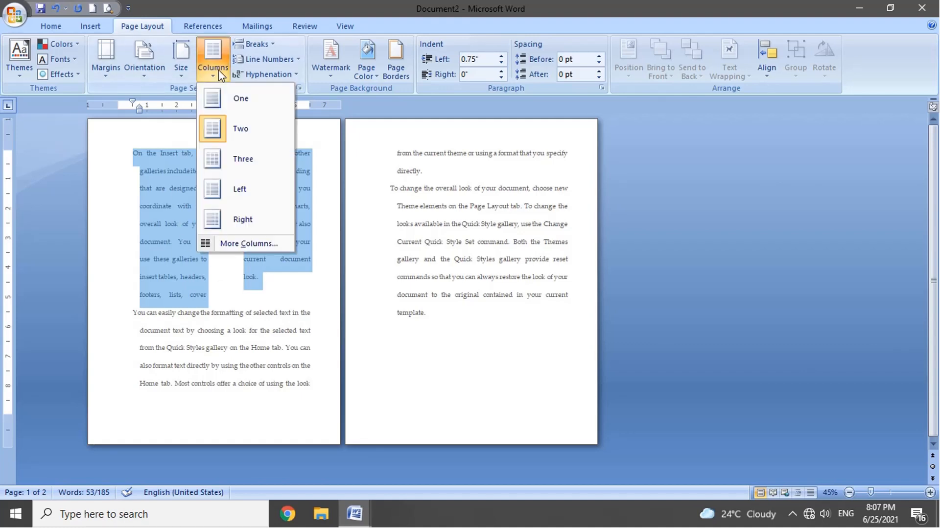
left_click(245, 167)
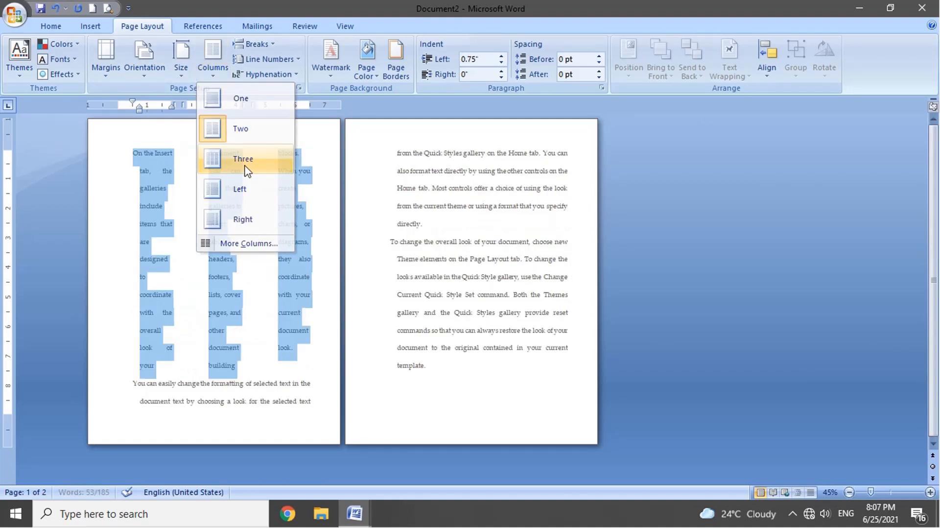
left_click(212, 58)
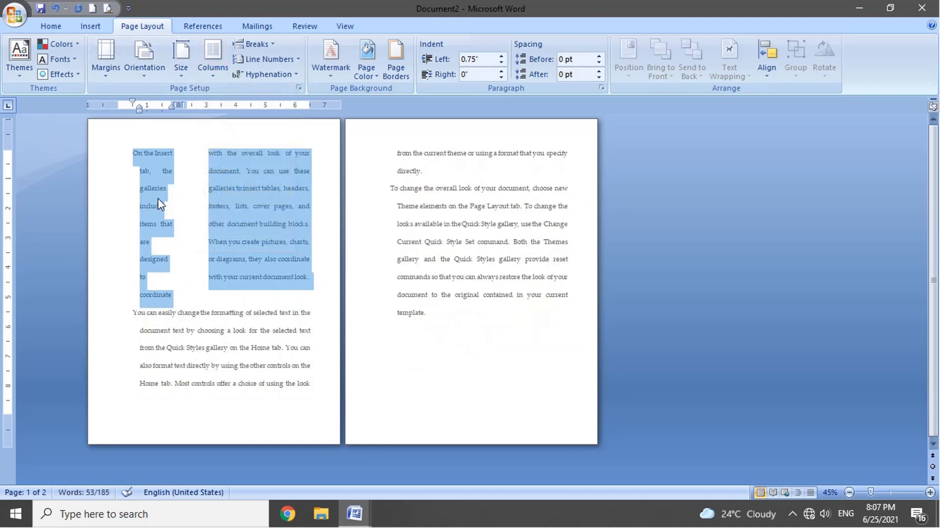
Step: Apply the Right column layout to the selected first paragraph
left_click(213, 56)
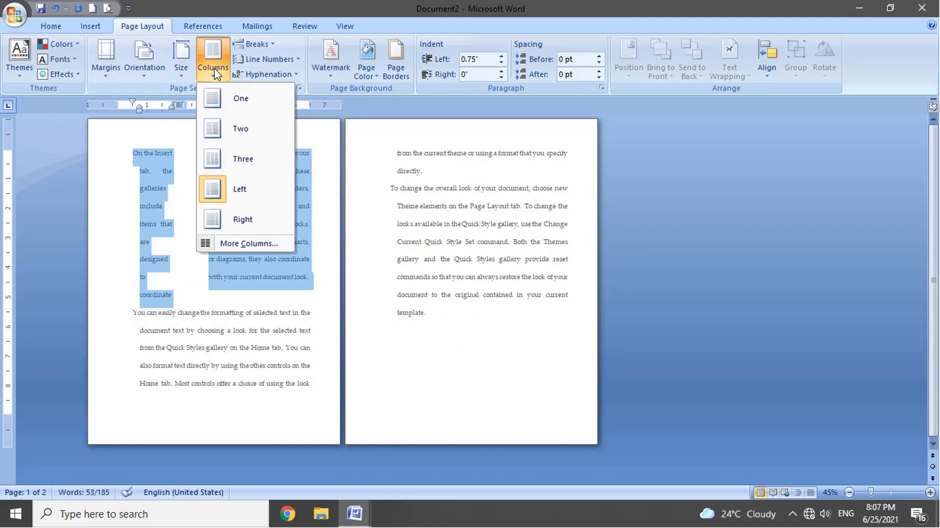
left_click(240, 219)
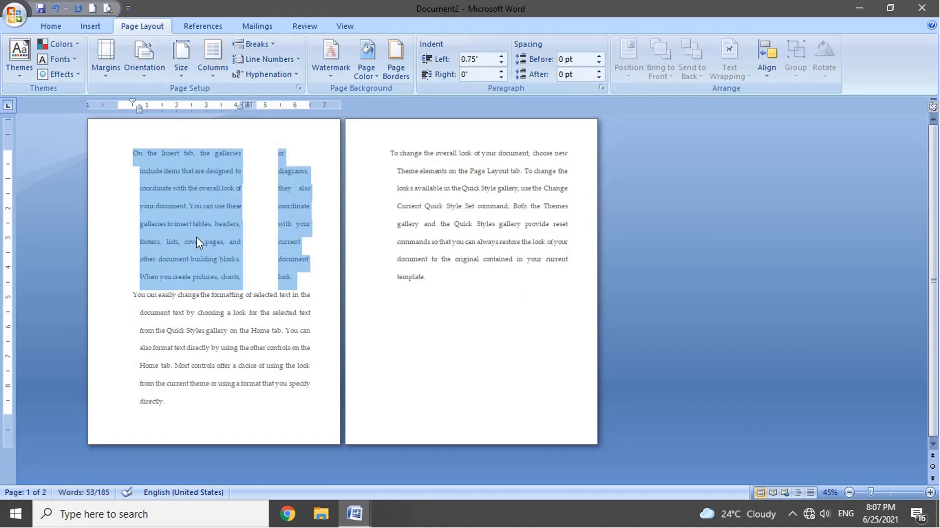
Step: Try a custom layout of 9 columns for the selected paragraph and review the width and spacing listed for each column
left_click(213, 57)
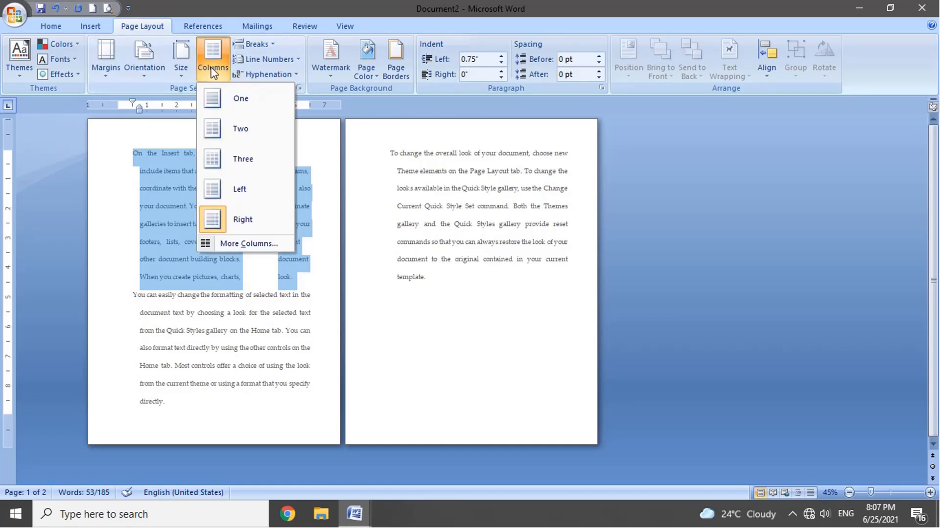
left_click(248, 243)
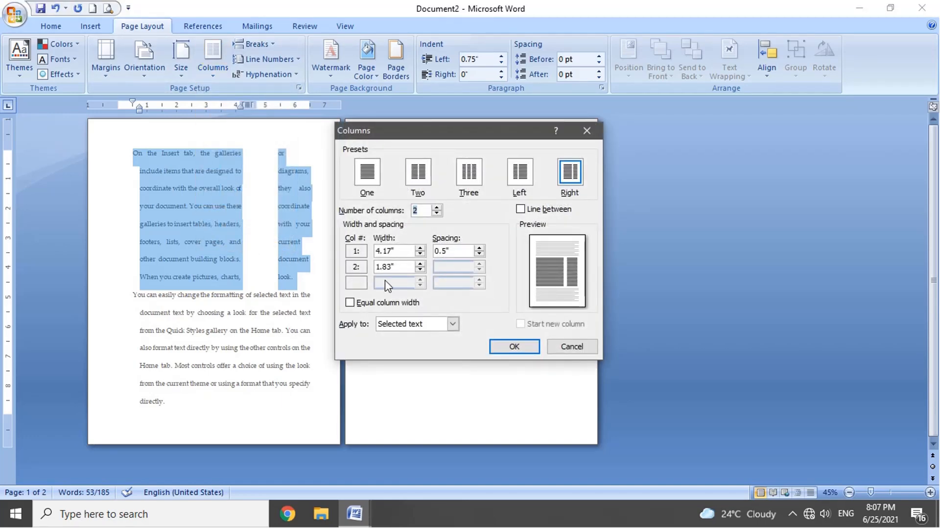
left_click(436, 208)
left_click(436, 207)
left_click(437, 208)
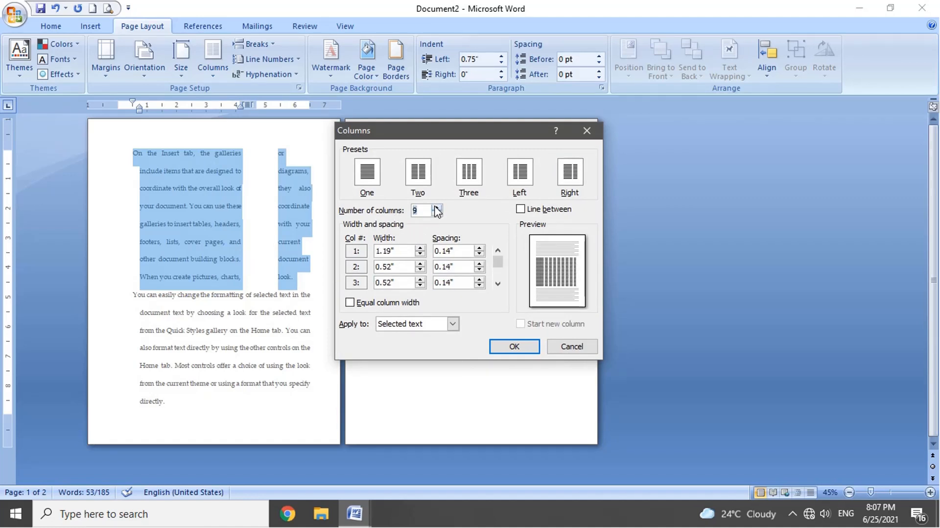
left_click(498, 285)
left_click(498, 285)
left_click(498, 285)
left_click(498, 285)
left_click(498, 285)
left_click(498, 285)
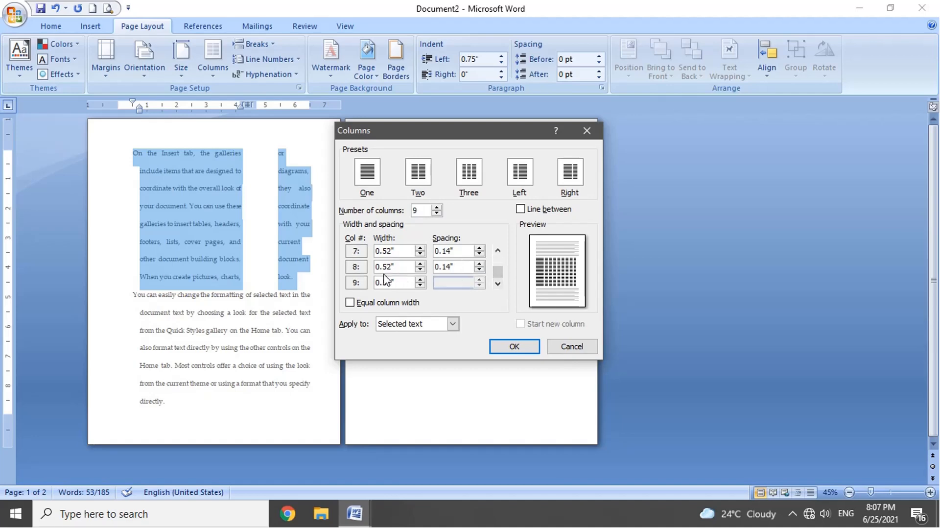
left_click(512, 345)
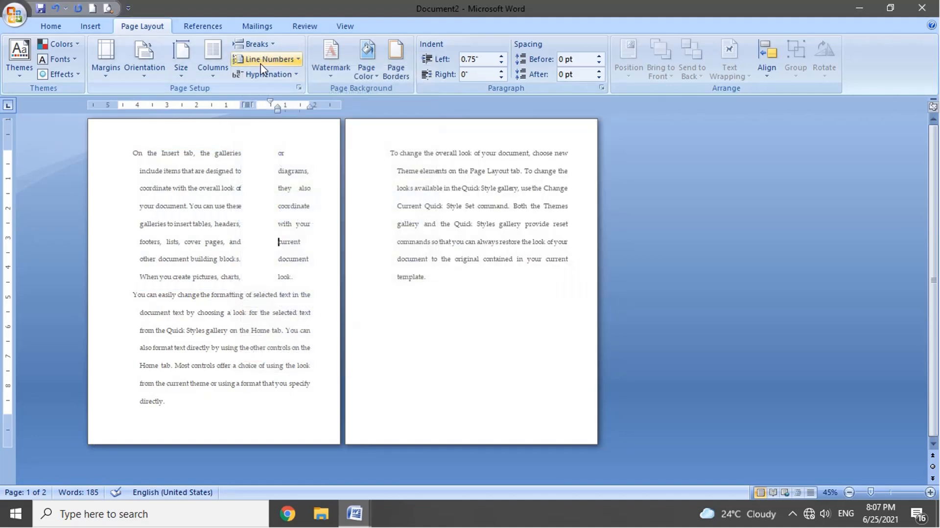
Step: Insert a page break before the second paragraph, which begins "You can easily change the formatting"
left_click(271, 48)
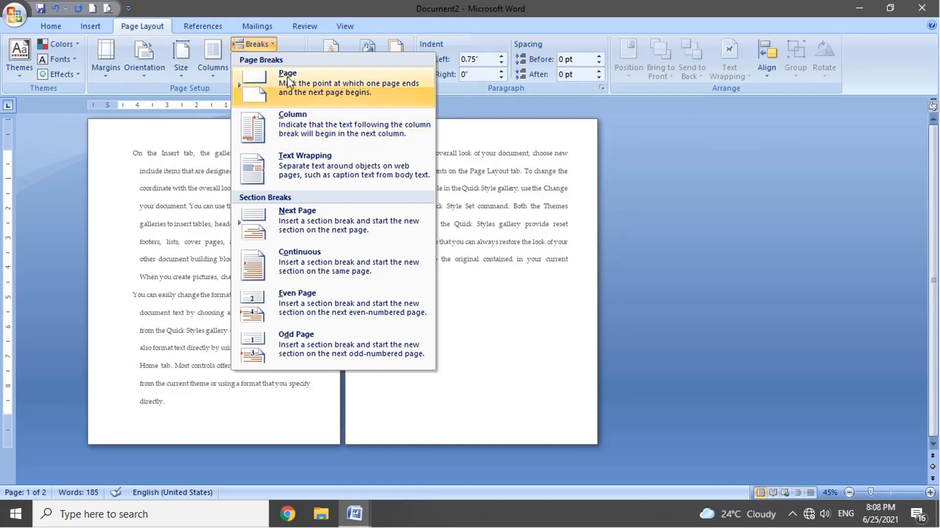
left_click(195, 264)
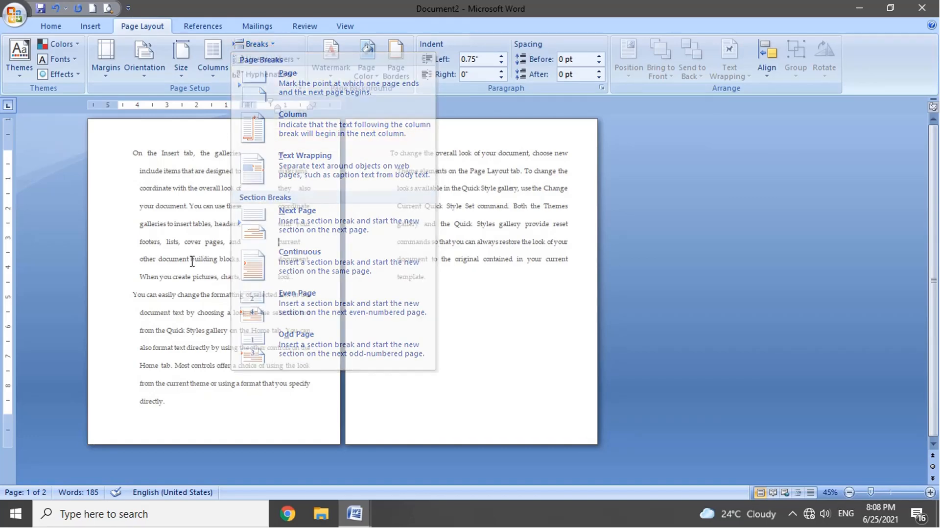
double_click(213, 136)
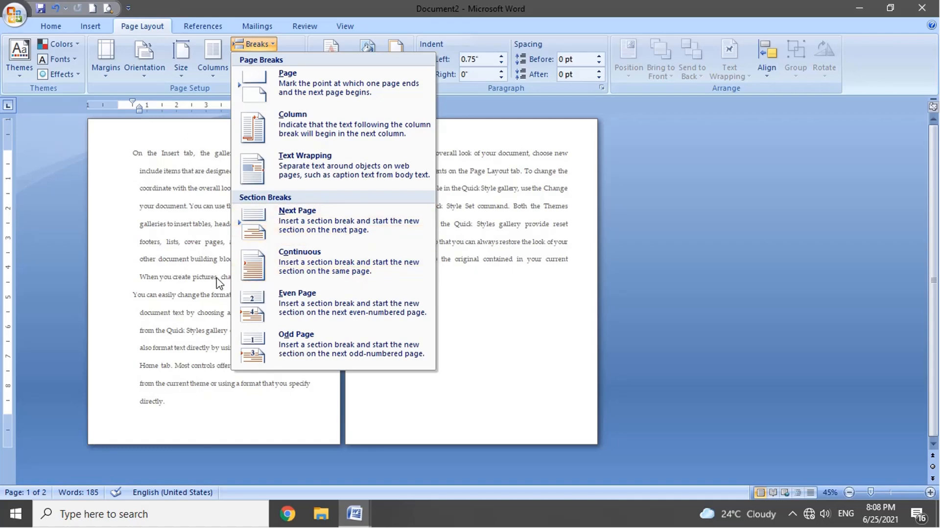
left_click(180, 285)
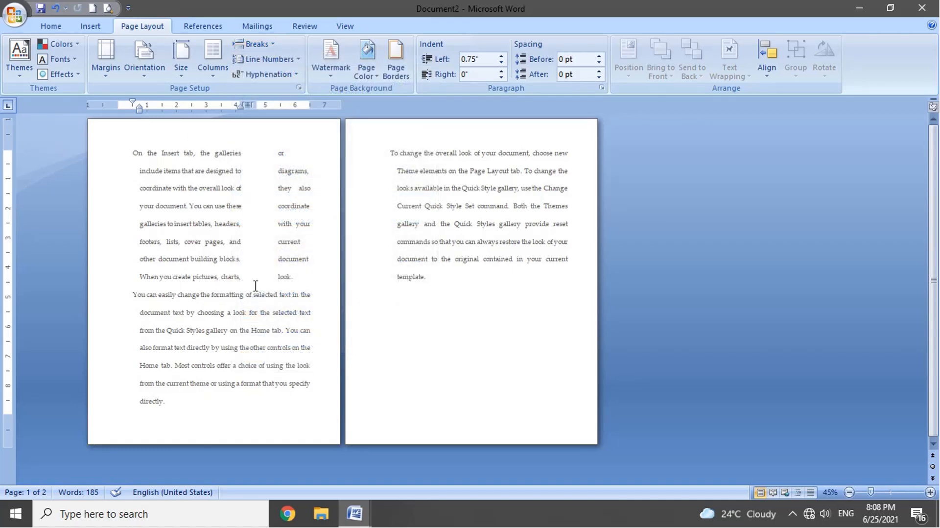
left_click(133, 294)
left_click(271, 45)
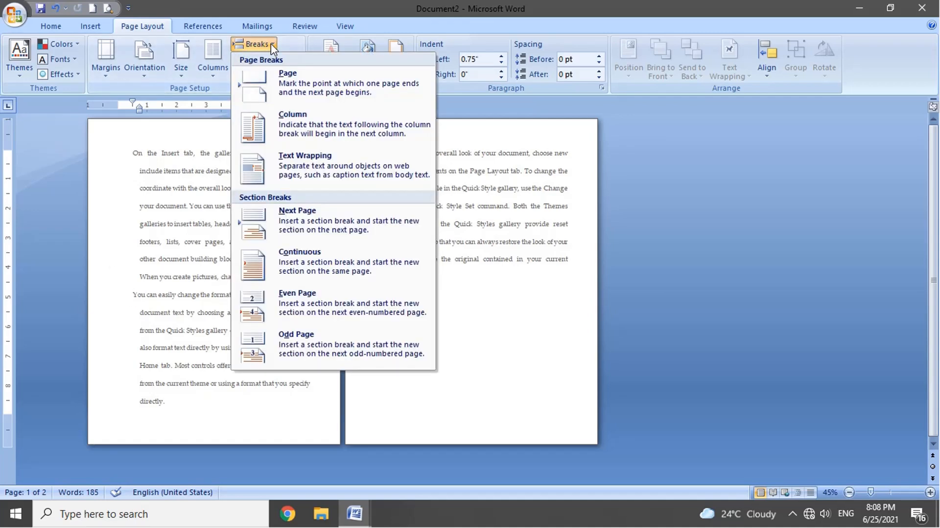
left_click(286, 83)
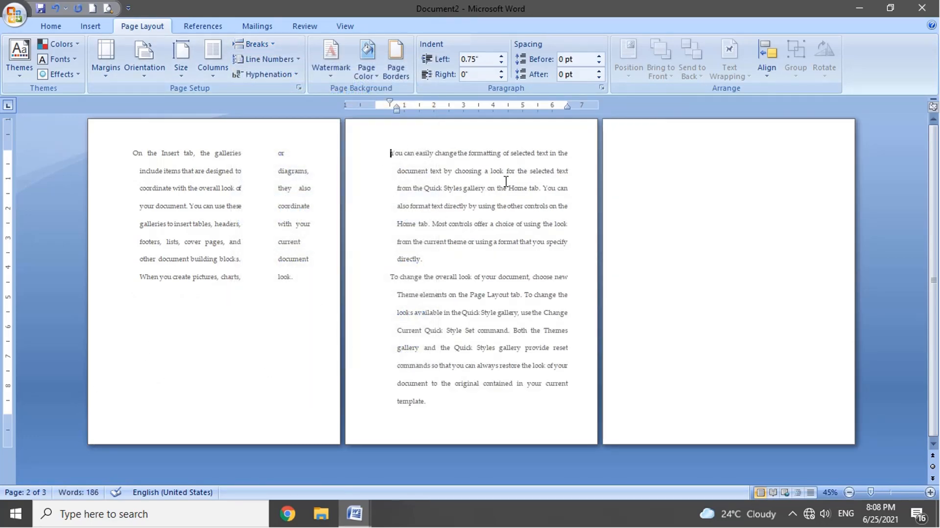
Step: Insert a Next Page section break before the third paragraph, which begins "To change the overall look"
left_click(265, 43)
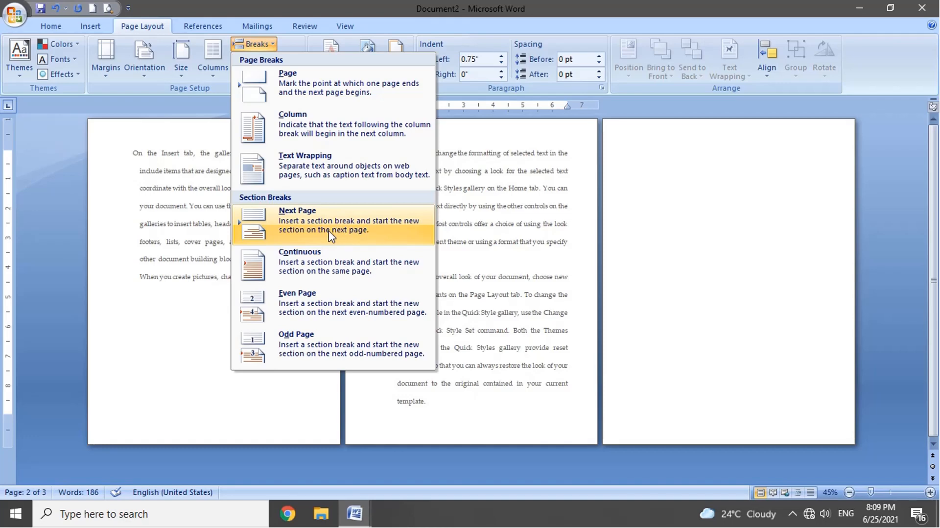
left_click(503, 257)
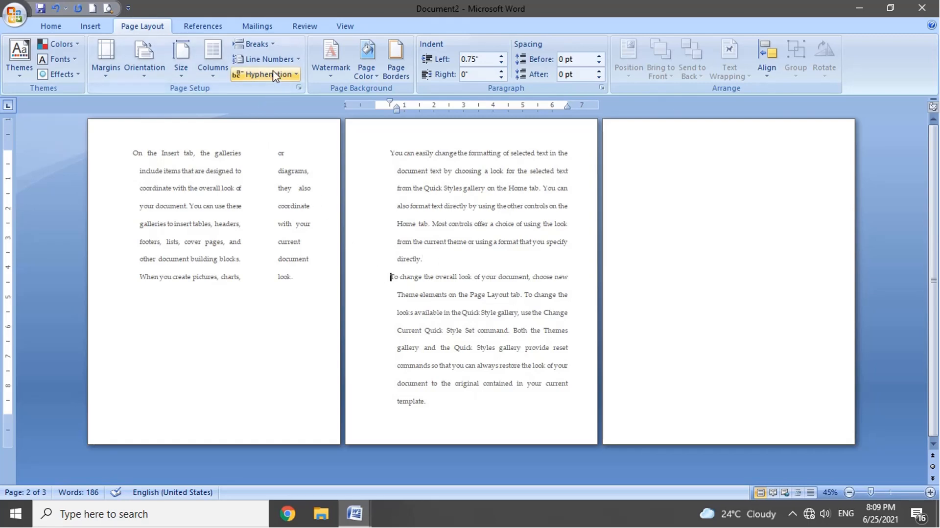
left_click(271, 46)
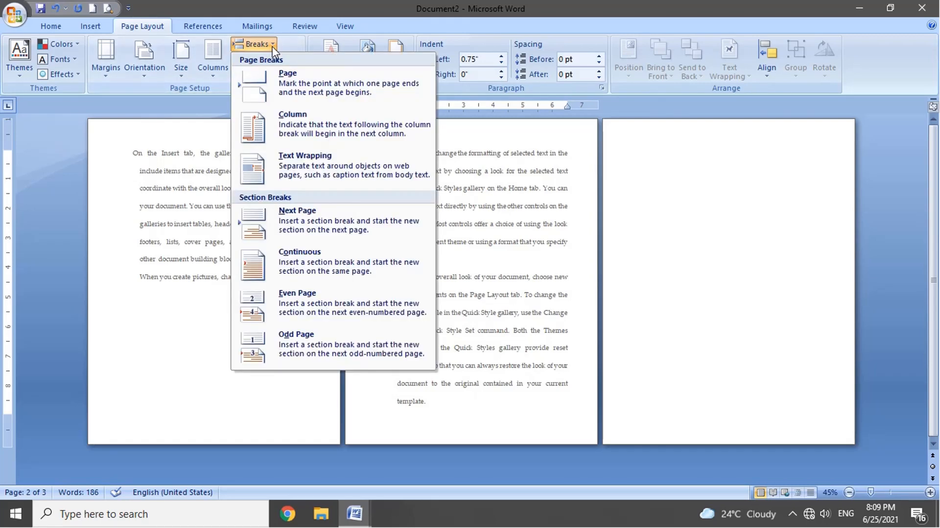
left_click(293, 219)
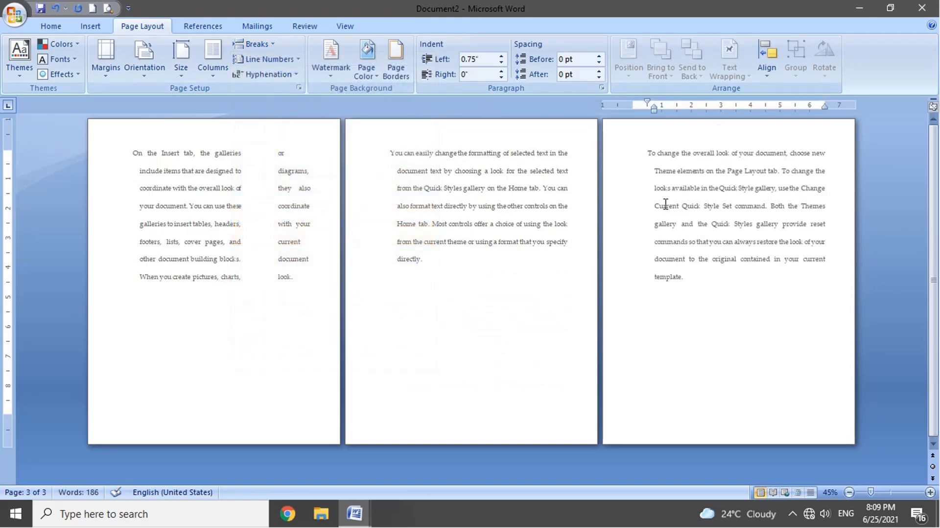
Step: Turn on Continuous line numbering for the section on the third page
left_click(253, 44)
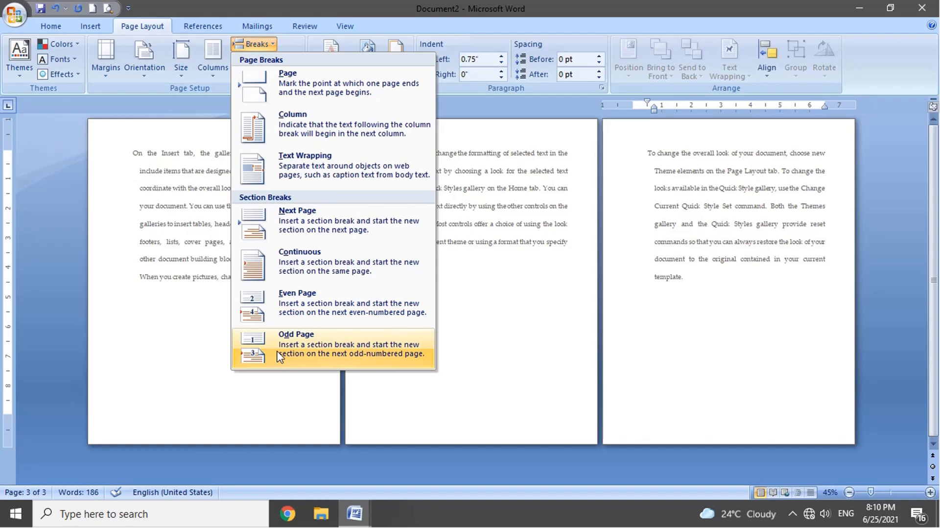
left_click(206, 294)
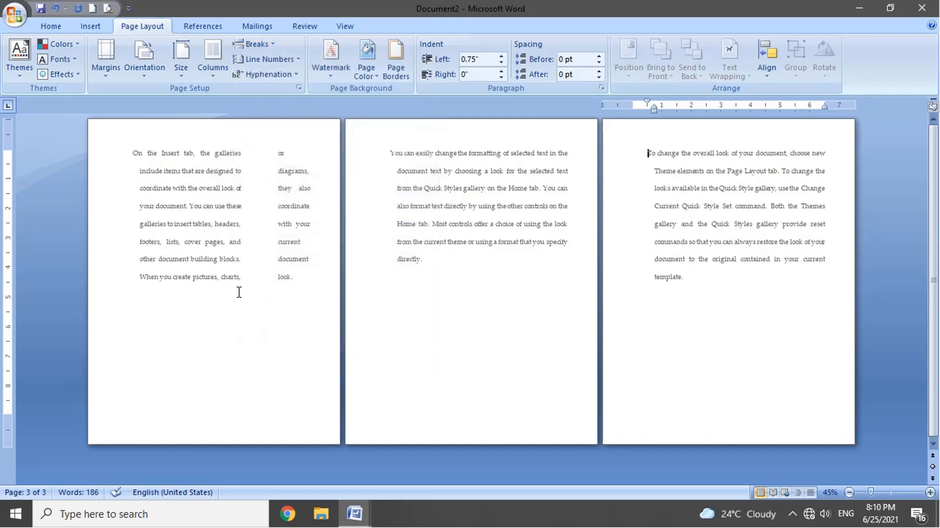
left_click(301, 62)
left_click(722, 194)
left_click(291, 62)
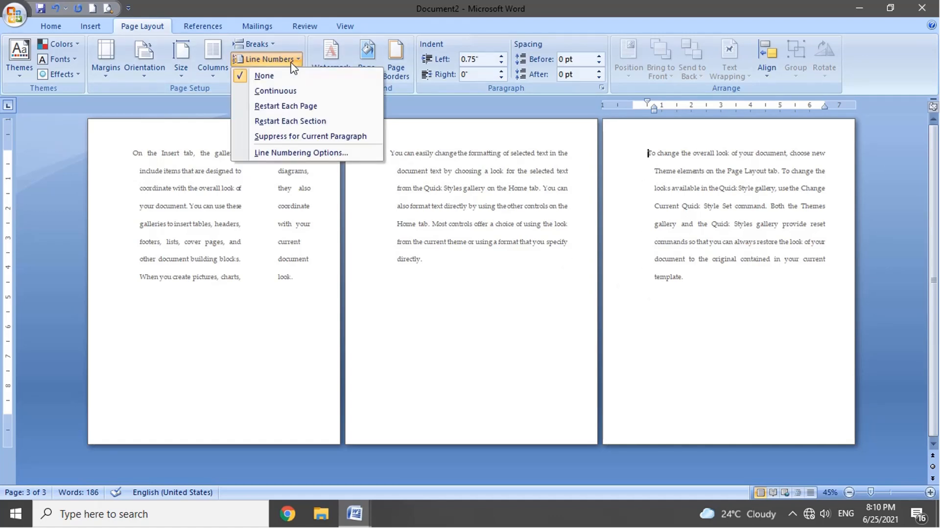
left_click(296, 91)
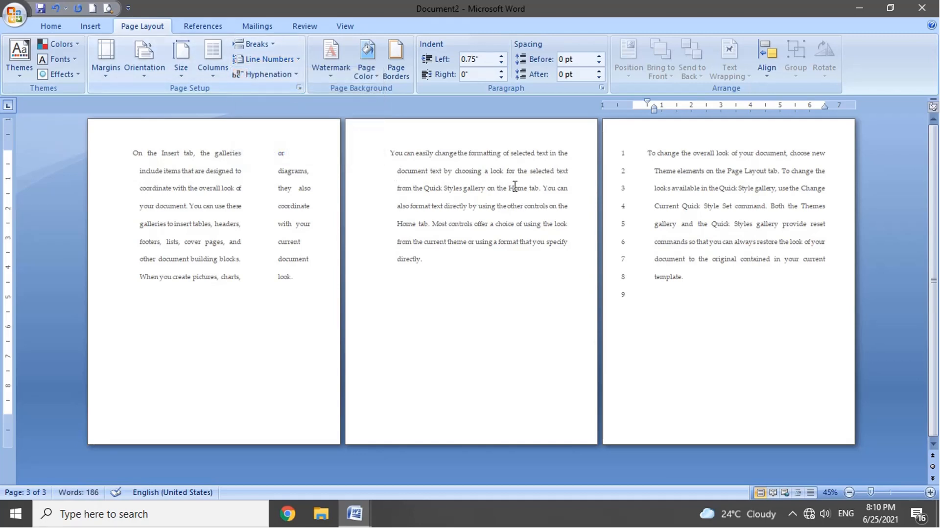
Step: Switch the third page's line numbering to Restart Each Page
left_click(633, 299)
left_click(281, 60)
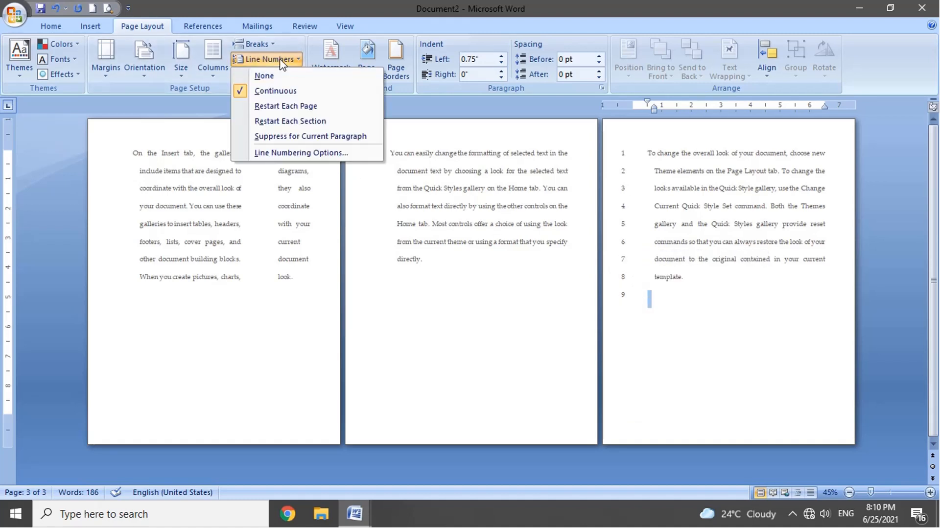
left_click(303, 108)
Step: Apply Restart Each Page line numbering to the column text on the first page and the paragraph on the second page
left_click(126, 152)
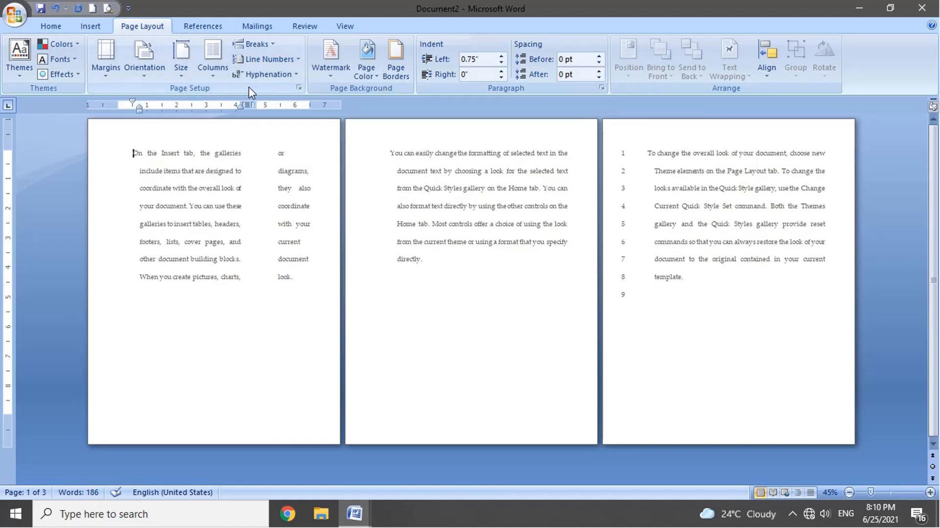
left_click(267, 59)
left_click(299, 107)
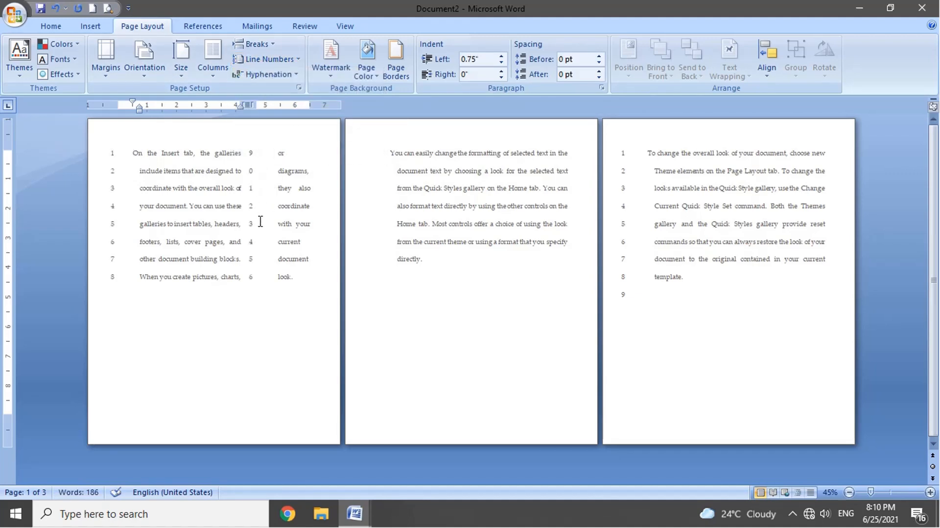
left_click(391, 153)
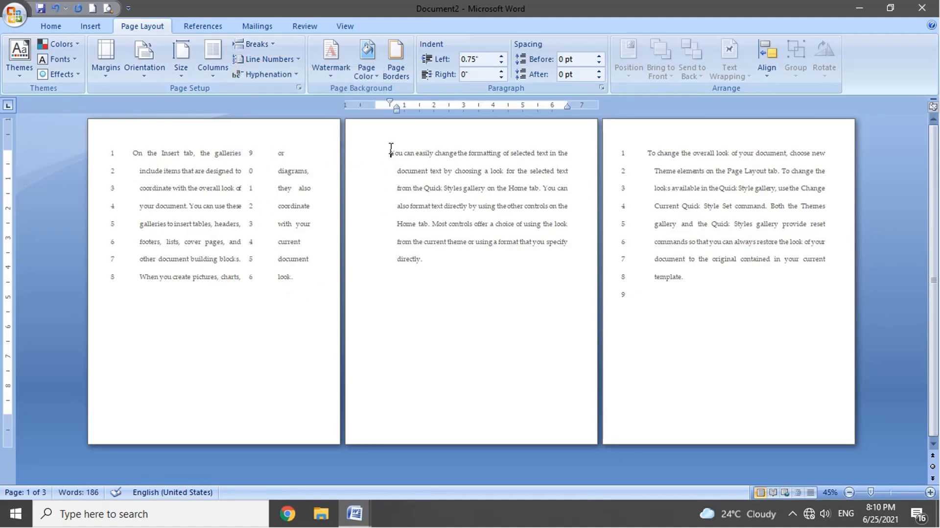
left_click(289, 59)
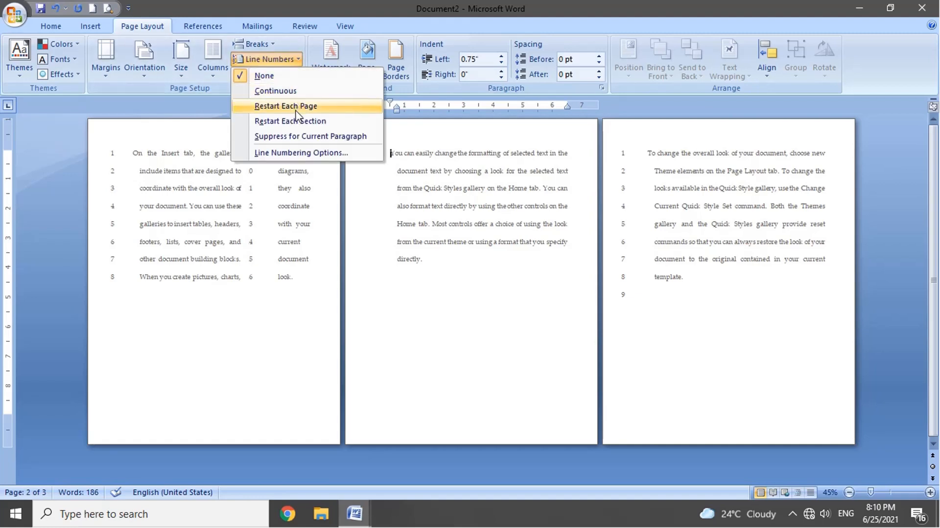
left_click(296, 108)
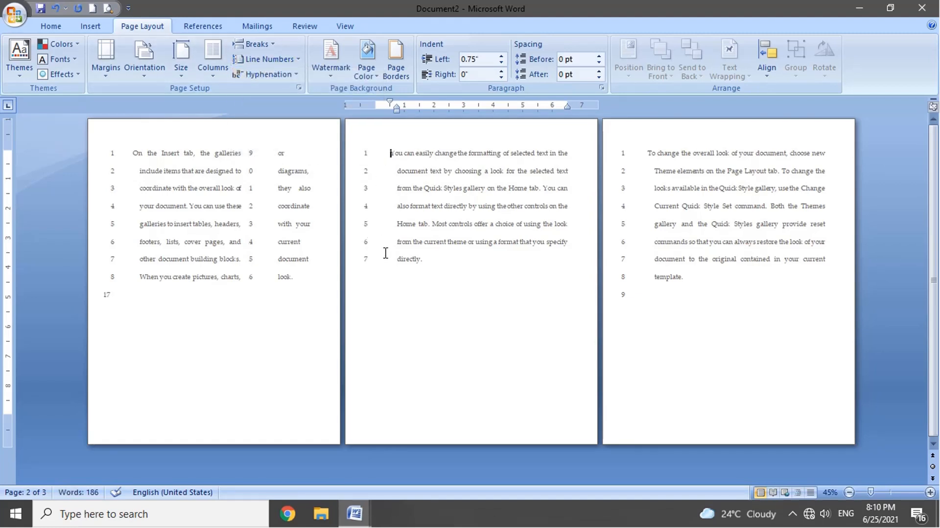
Step: Suppress line numbers for the paragraph on the second page
left_click(274, 60)
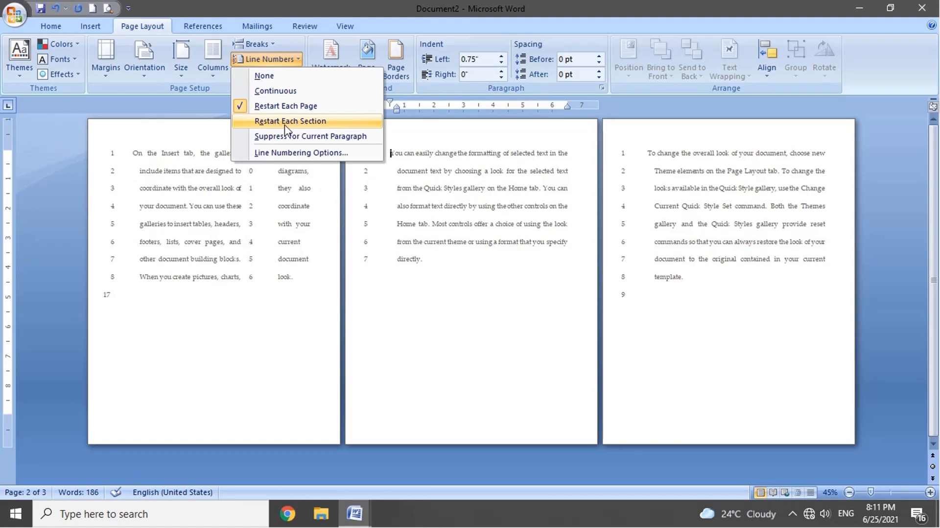
left_click(311, 142)
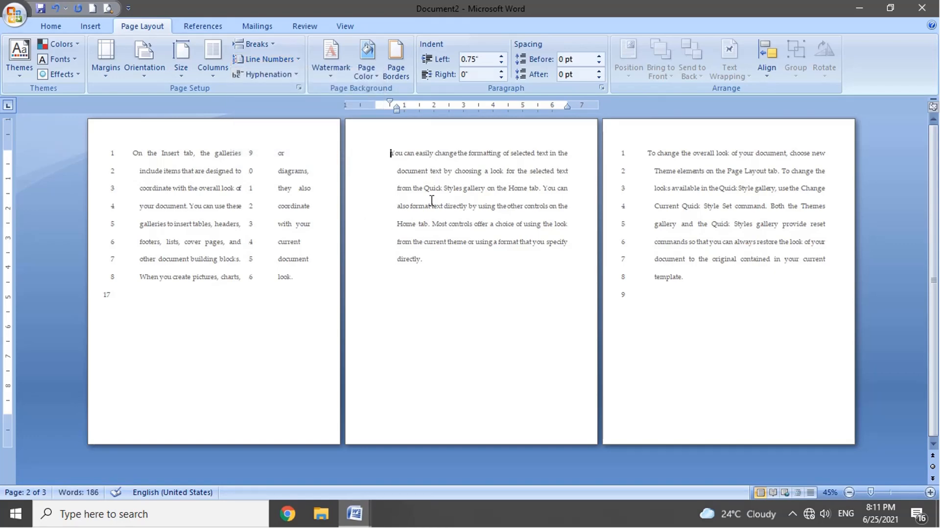
Step: Review the section, header and footer, and vertical alignment layout settings in Page Setup, and leave them unapplied
left_click(292, 60)
left_click(318, 151)
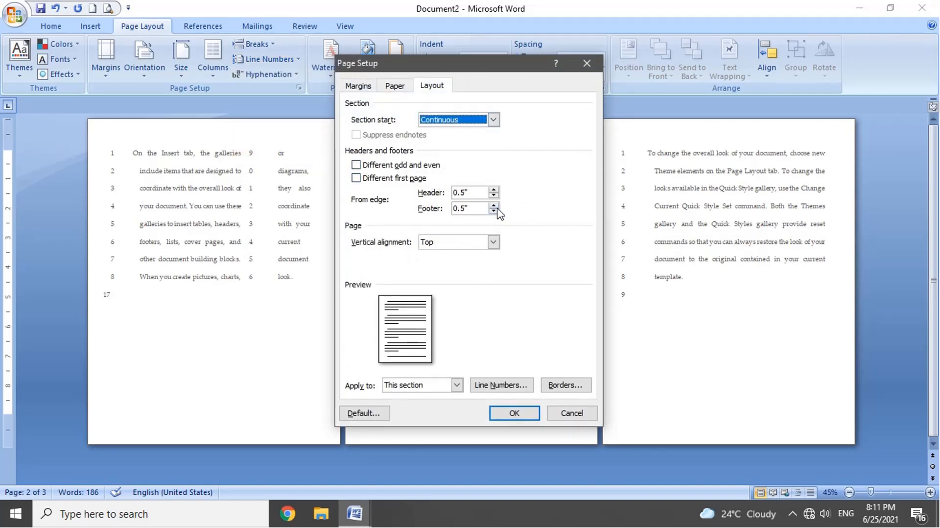
left_click(586, 62)
left_click(106, 64)
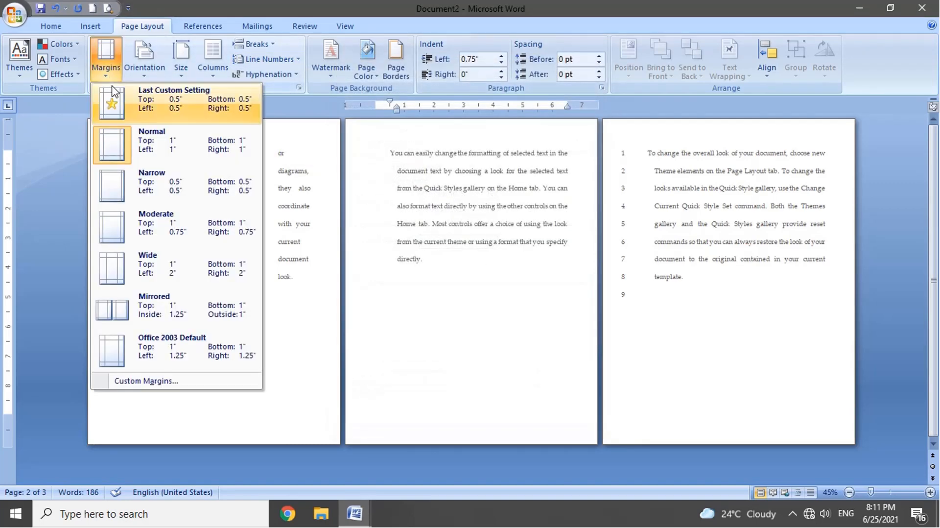
left_click(185, 381)
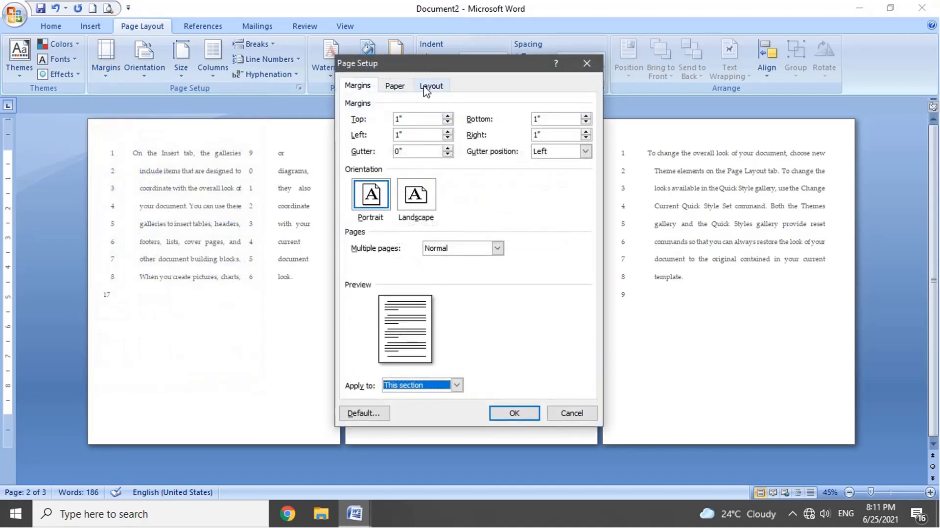
left_click(428, 88)
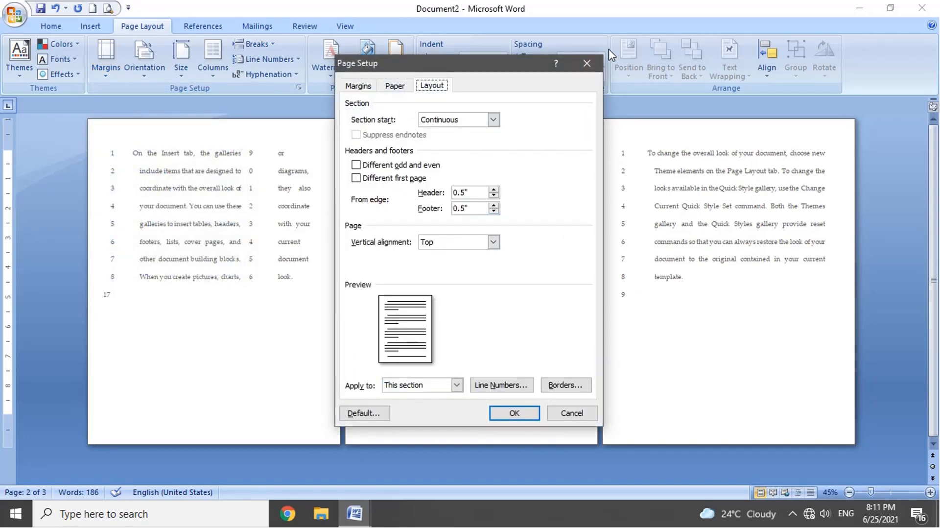
left_click(597, 67)
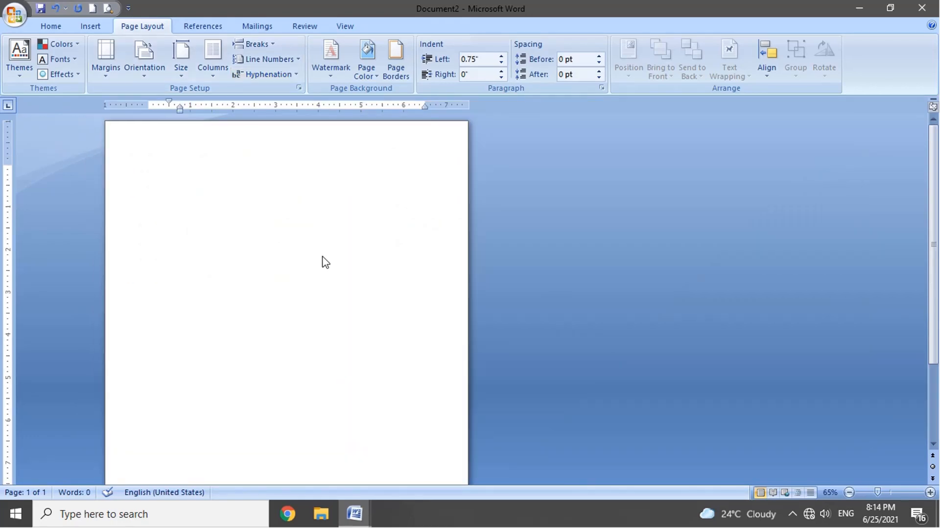
Step: Fill the blank document with sample text using =RAND() and turn on automatic hyphenation
type("=RAND()")
key("Return")
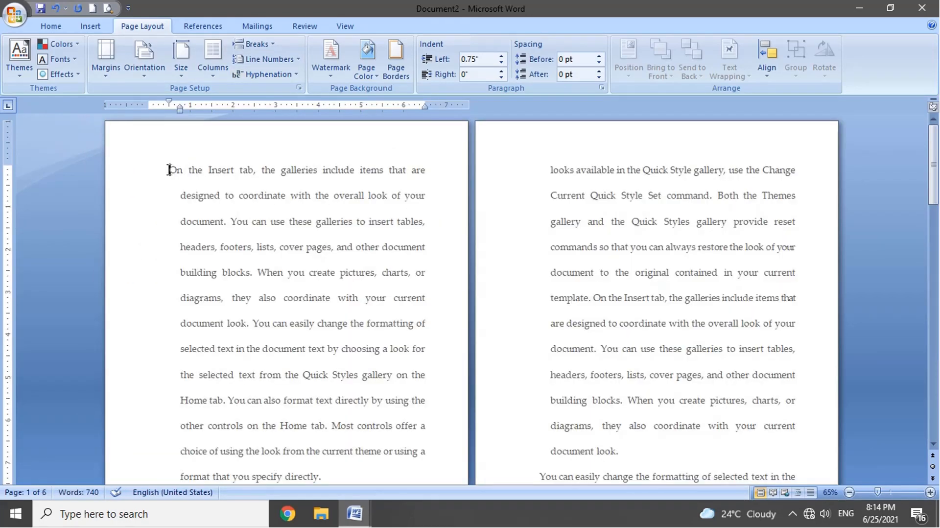
left_click(267, 74)
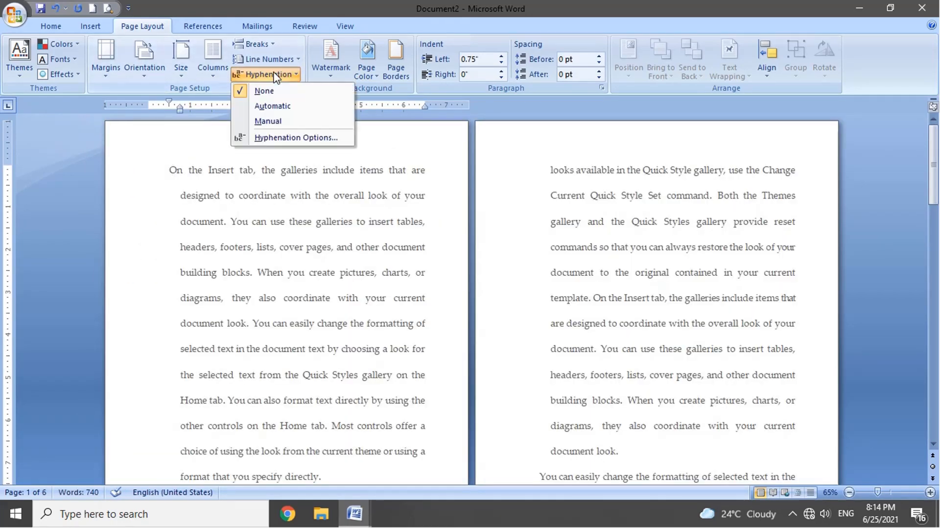
left_click(274, 107)
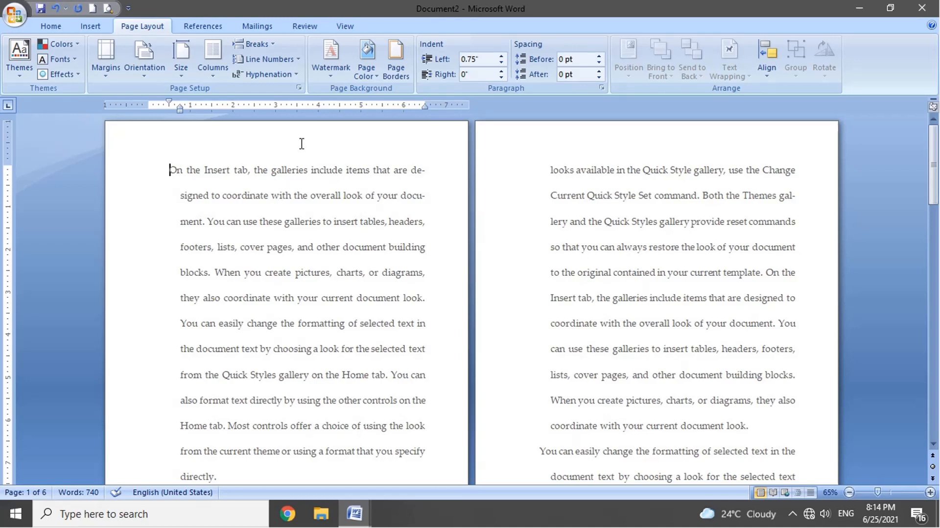
Step: Run manual hyphenation, rejecting the breaks in "designed" and "headers" and accepting "doc-ument" and "dia-grams"
left_click(290, 75)
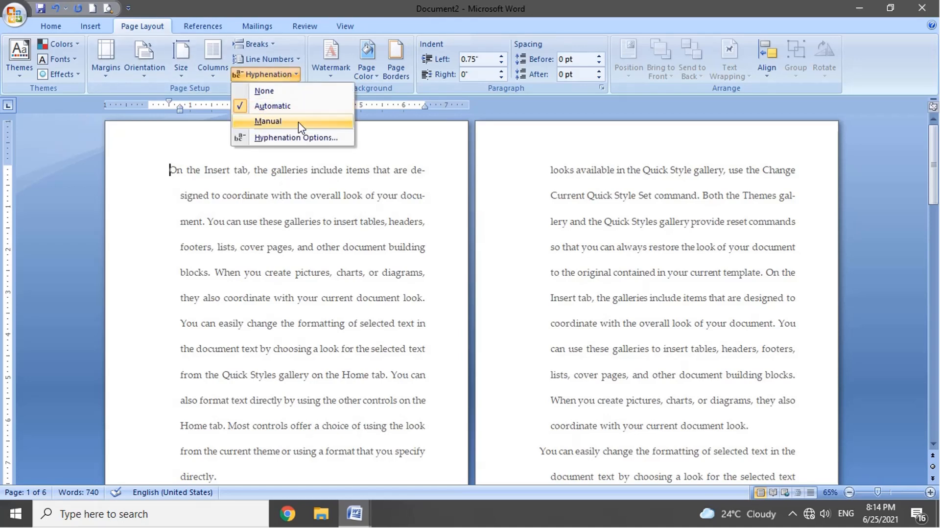
left_click(312, 130)
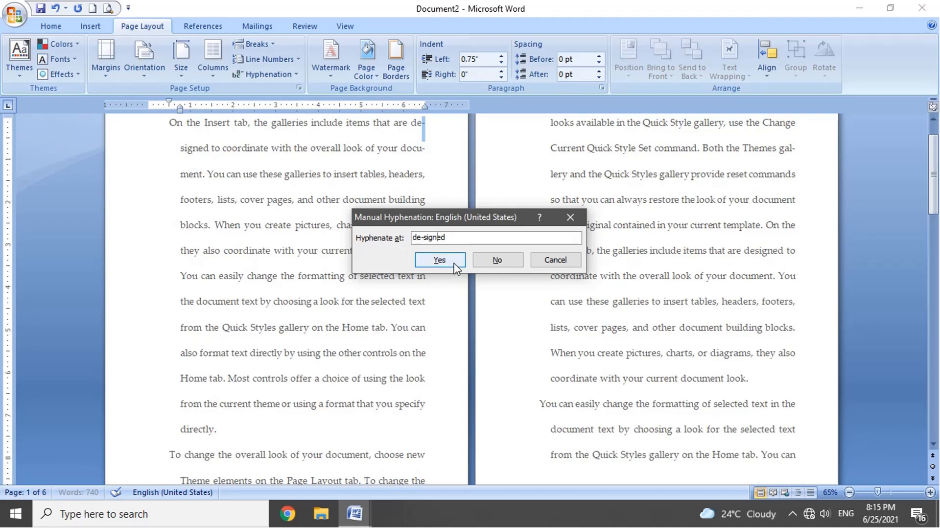
left_click(495, 261)
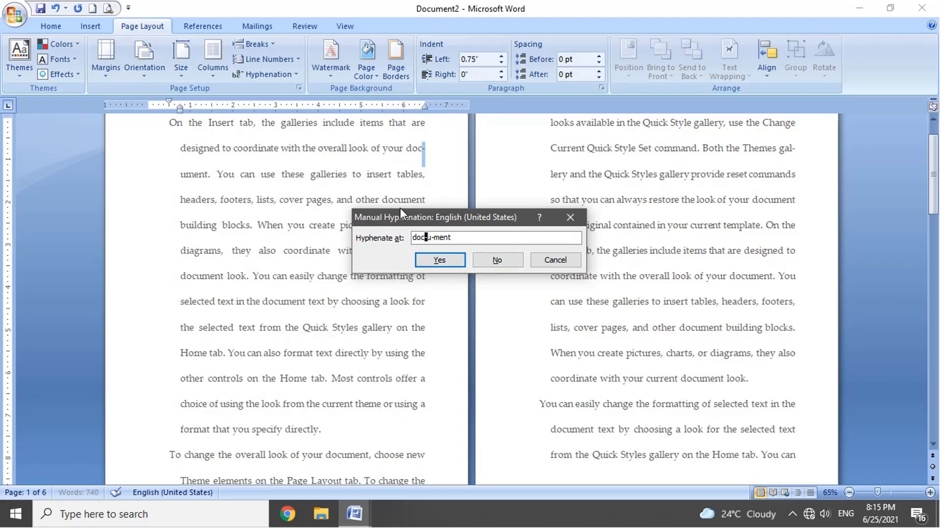
left_click(447, 260)
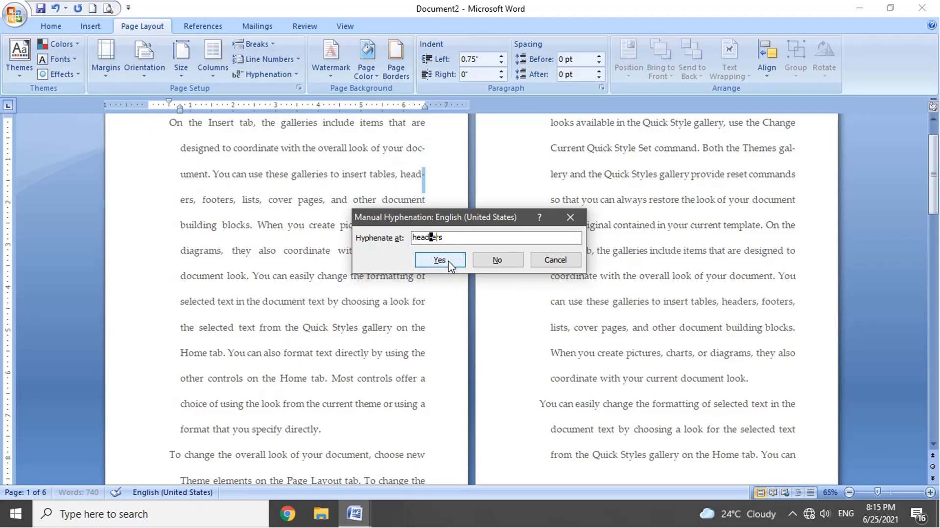
left_click(499, 260)
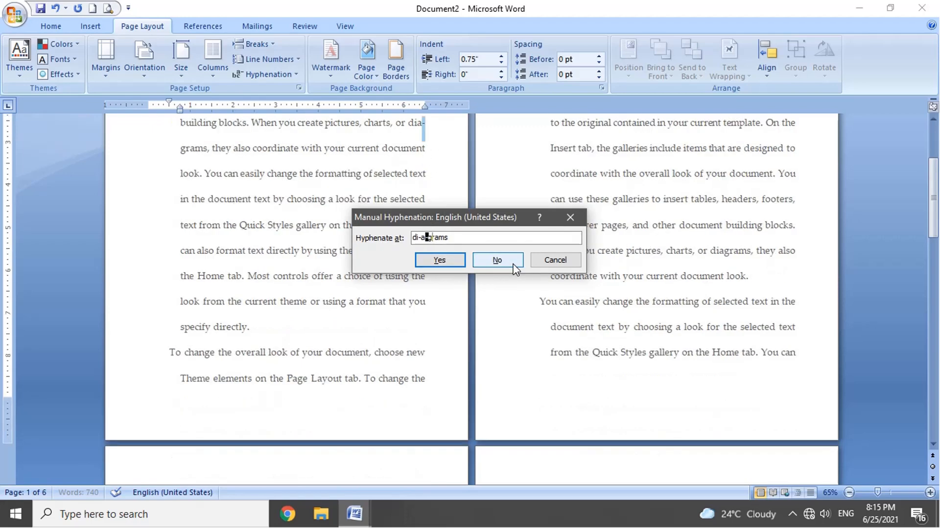
left_click(448, 261)
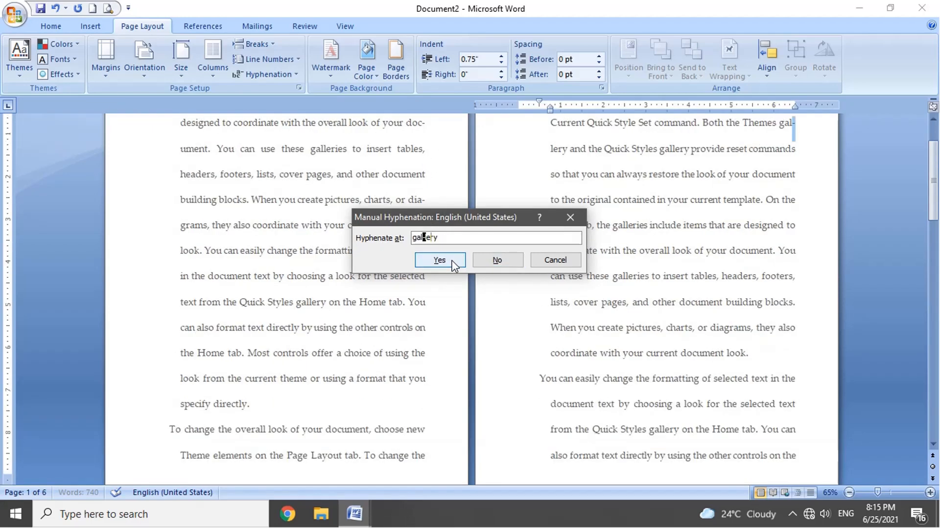